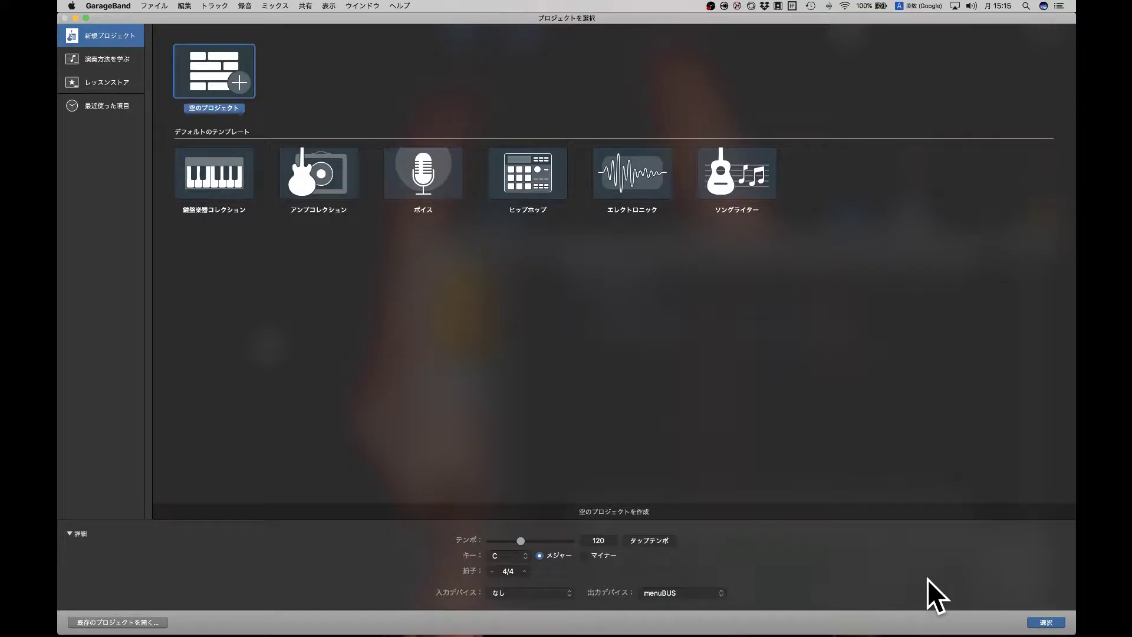
Create an empty project with a software instrument track and give it the Gritty Funk sound from the Electronic Drum Kit category.
{"action": "double_click", "coordinate": [200, 101]}
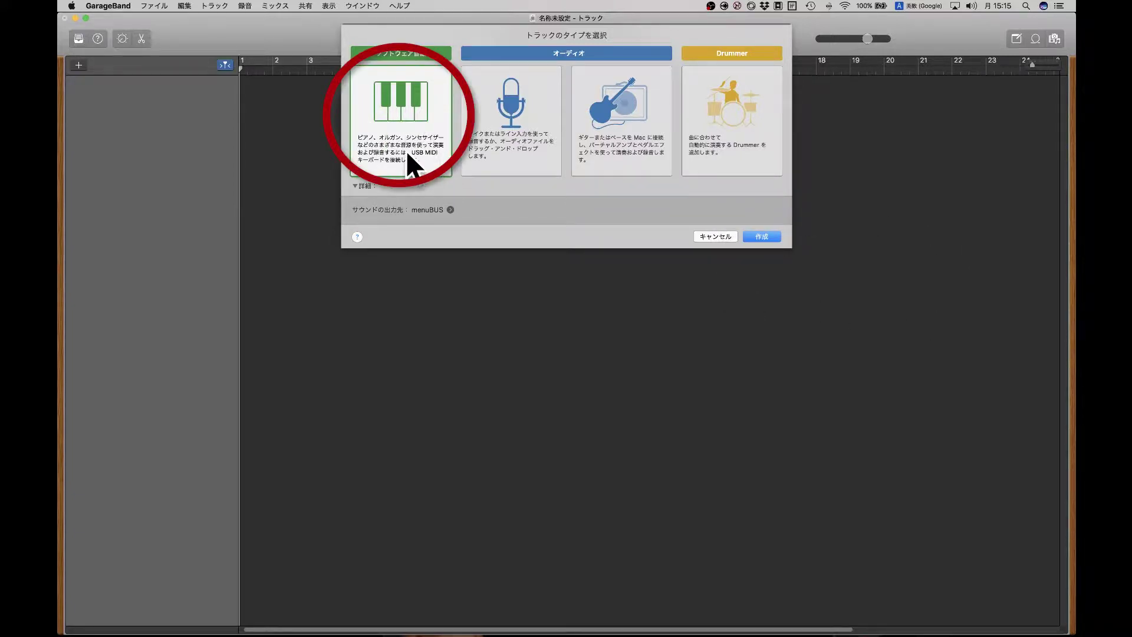
{"action": "left_click", "coordinate": [766, 236]}
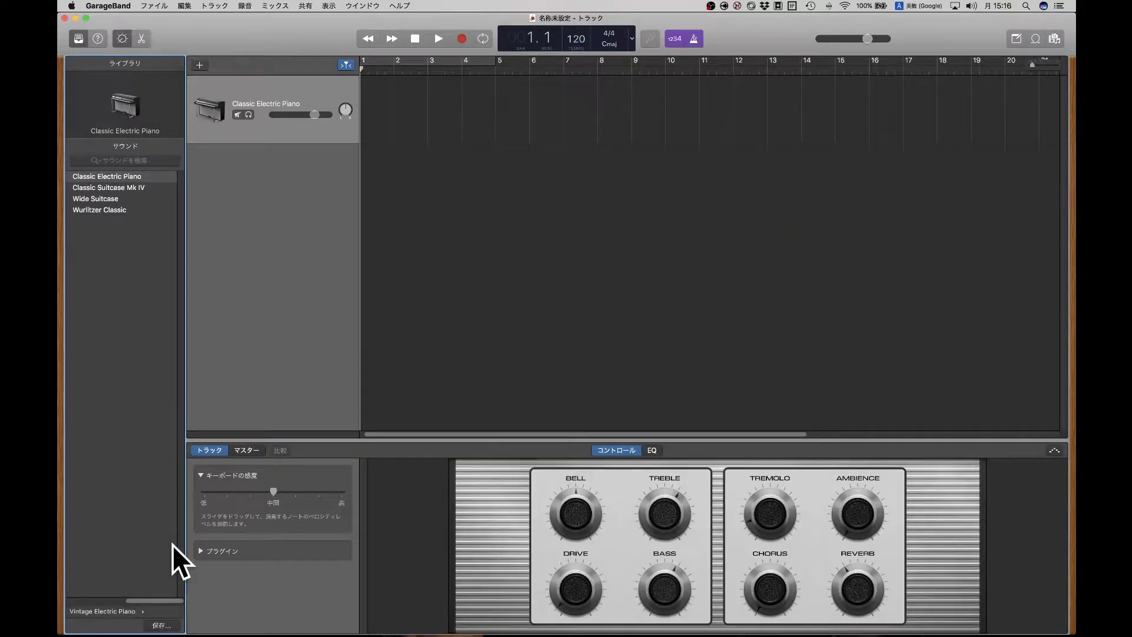
{"action": "left_click", "coordinate": [76, 37]}
{"action": "left_click", "coordinate": [79, 38]}
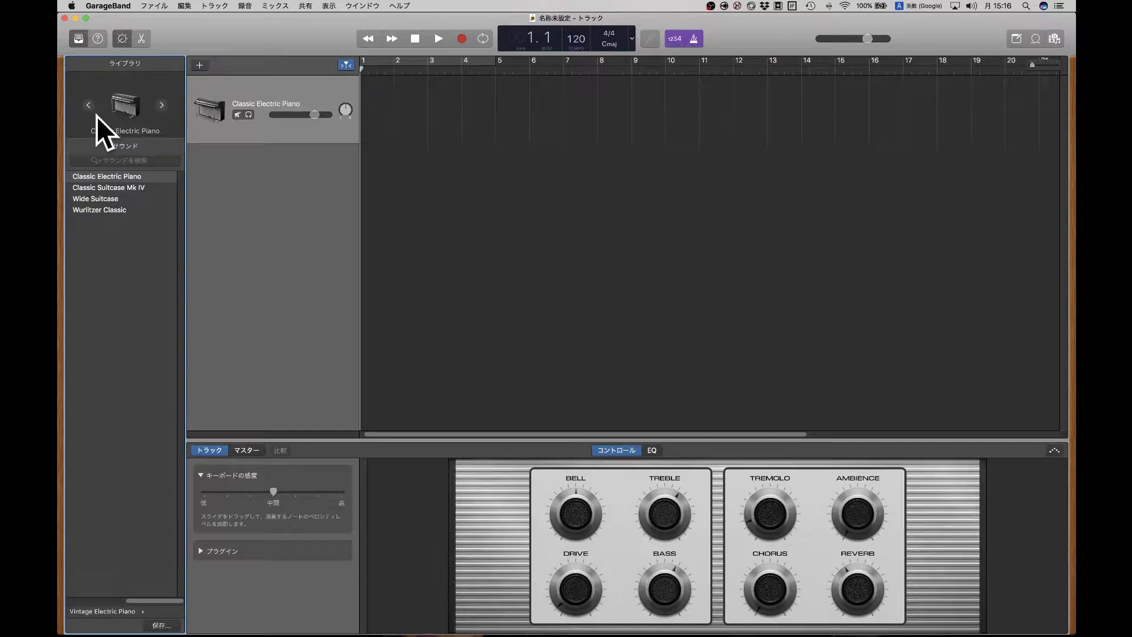
{"action": "left_click", "coordinate": [122, 612]}
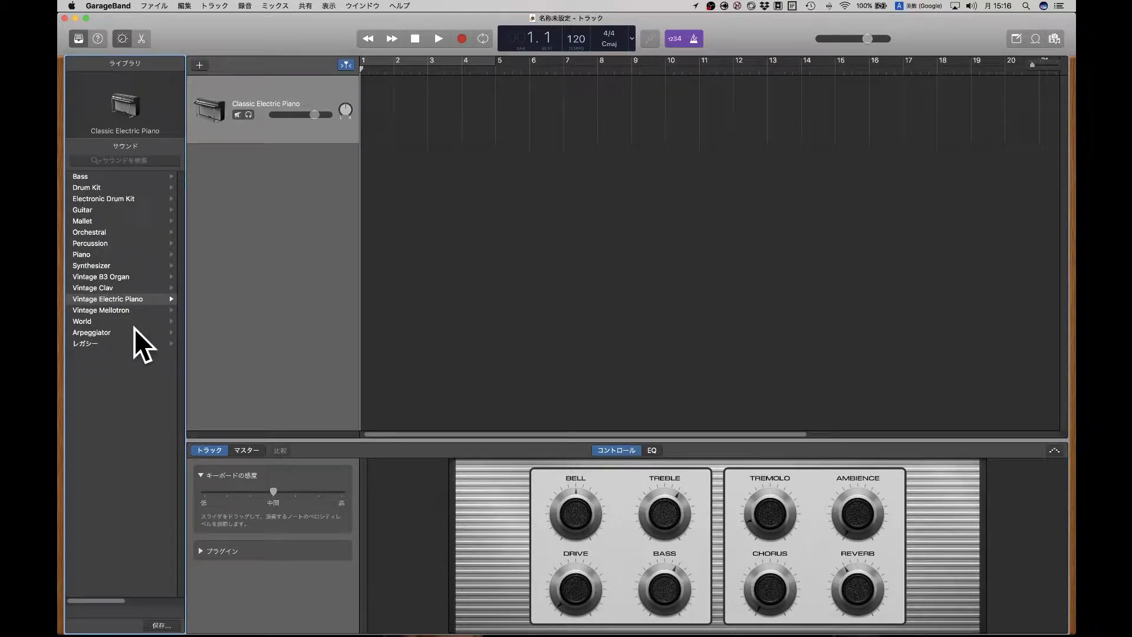
{"action": "left_click", "coordinate": [104, 200]}
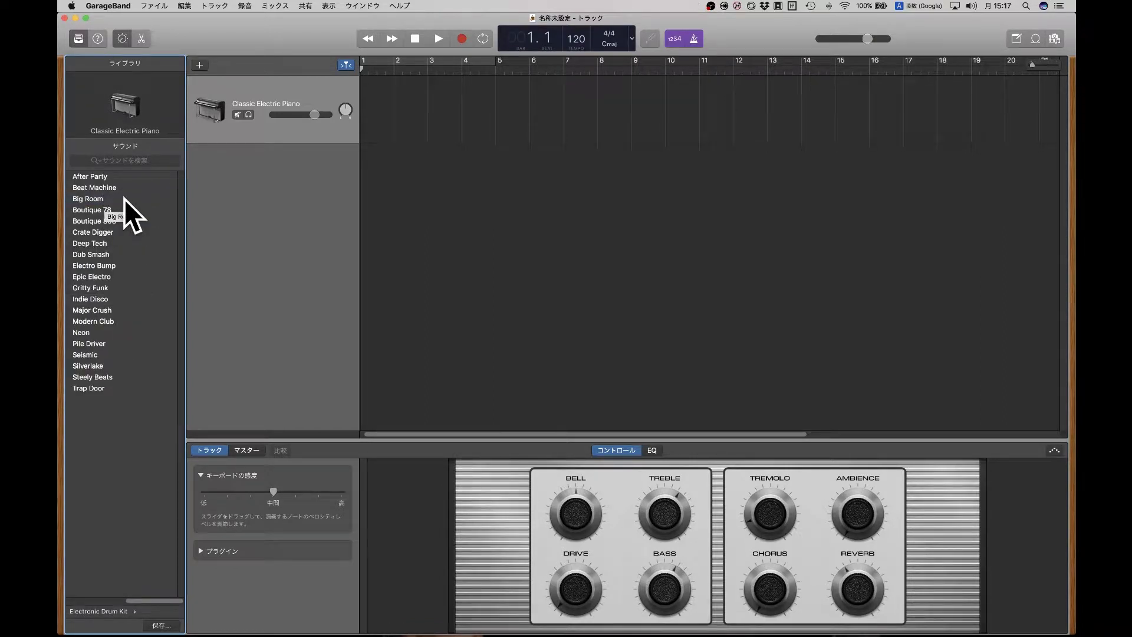
{"action": "left_click", "coordinate": [105, 289]}
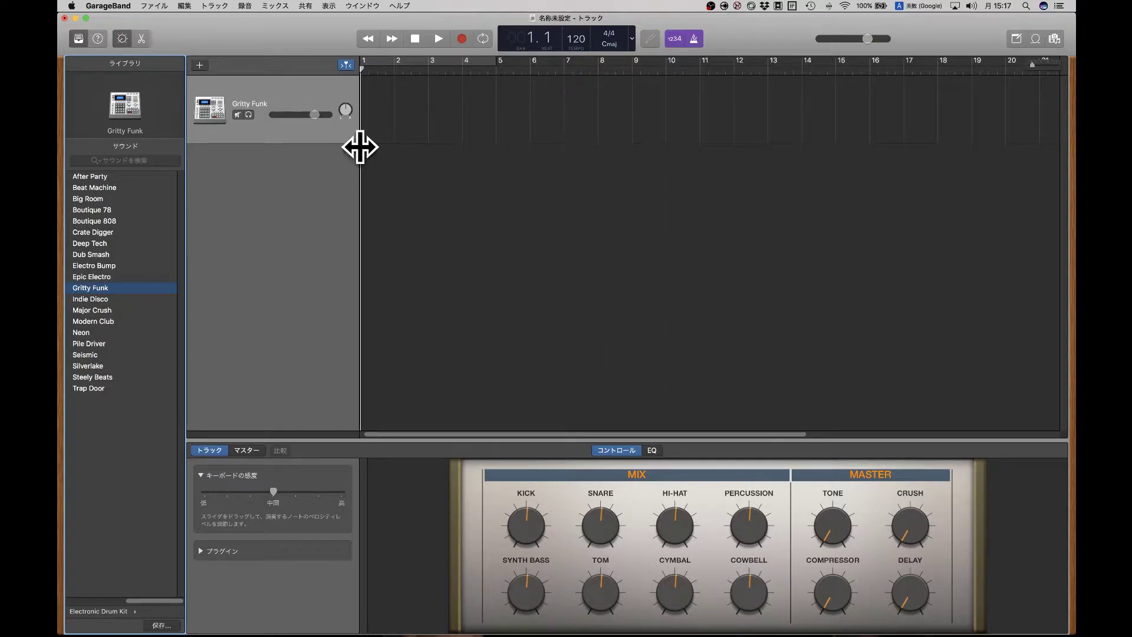
Create an empty MIDI region at bar 1 of the Gritty Funk track and extend it to four bars.
{"action": "right_click", "coordinate": [382, 103]}
{"action": "left_click", "coordinate": [377, 87]}
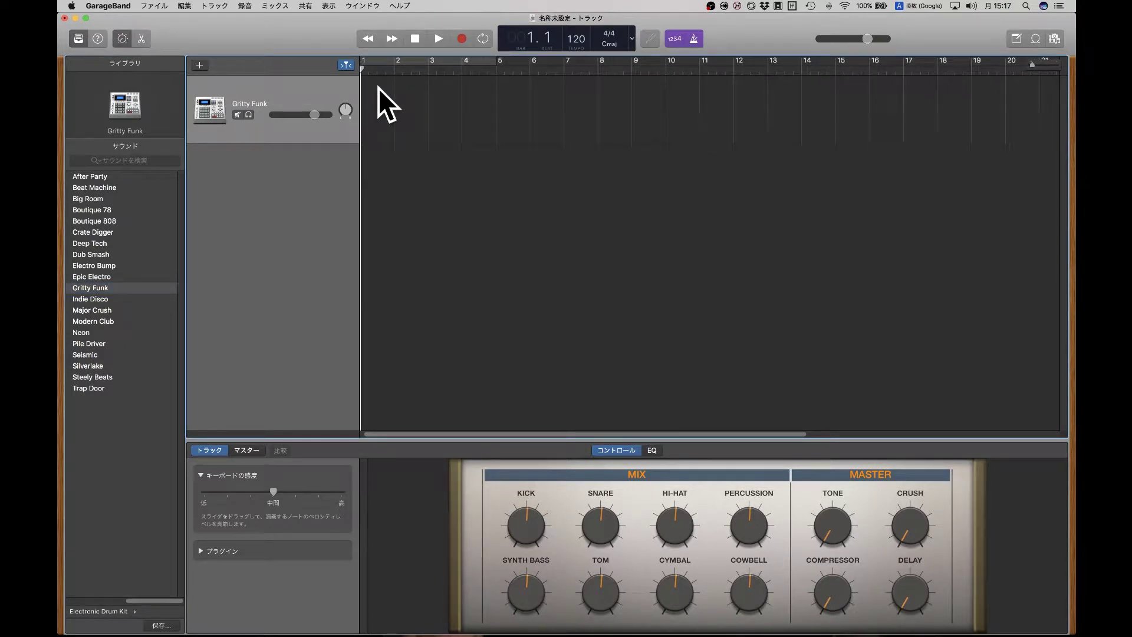
{"action": "right_click", "coordinate": [378, 88]}
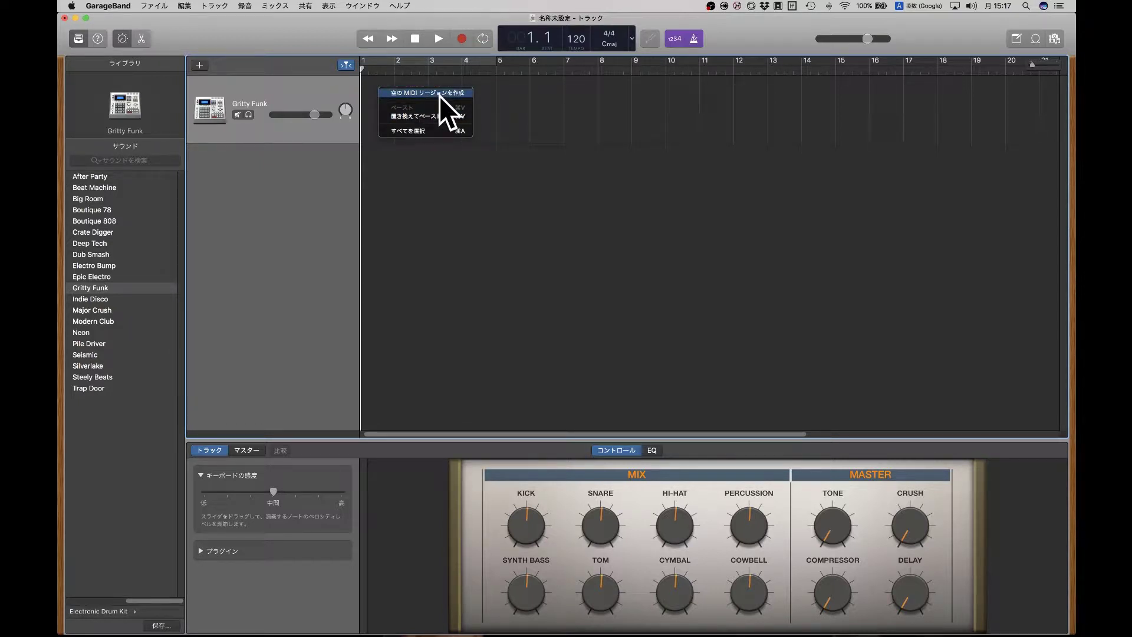
{"action": "left_click", "coordinate": [440, 95]}
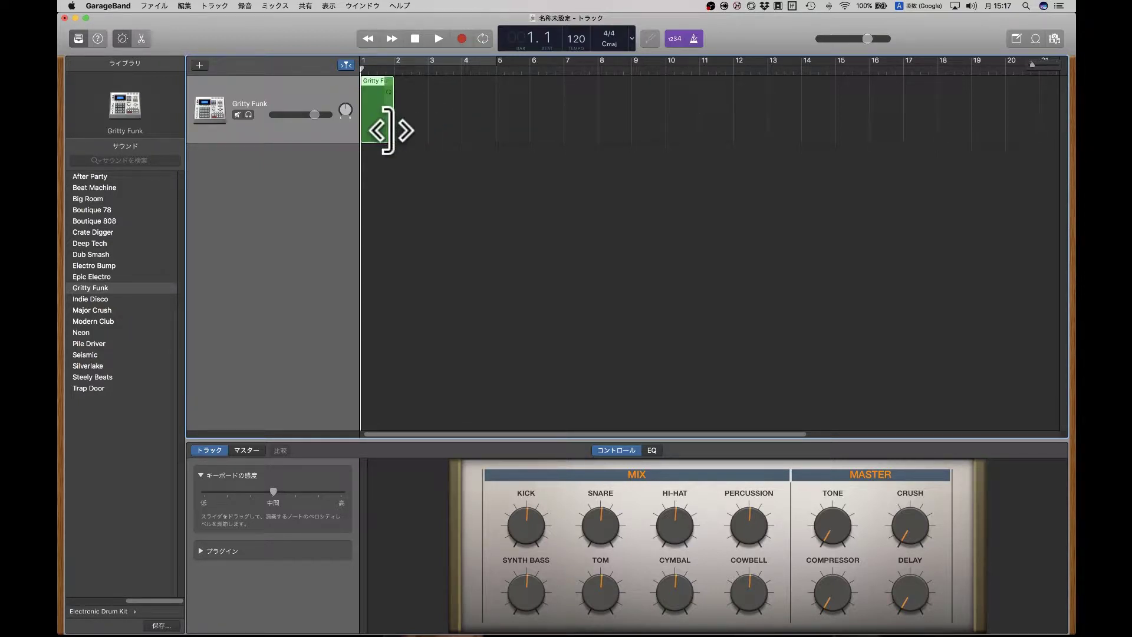
{"action": "left_click_drag", "start_coordinate": [389, 137], "coordinate": [495, 134]}
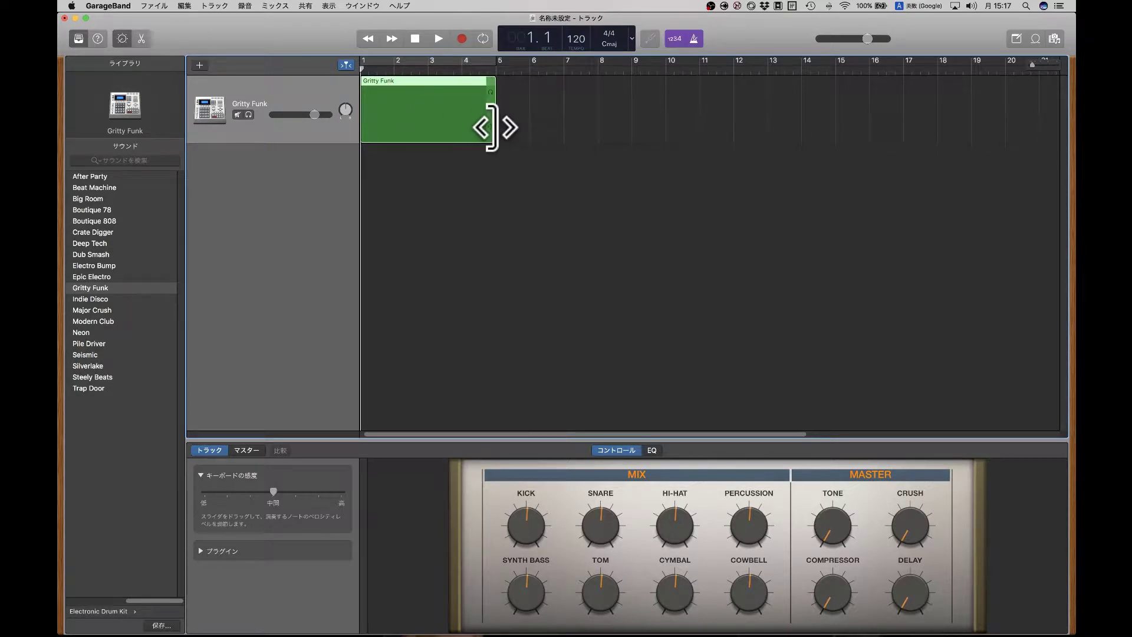
Open the Gritty Funk region in the piano roll, enlarge the editor upward and hide the sound library.
{"action": "double_click", "coordinate": [426, 121]}
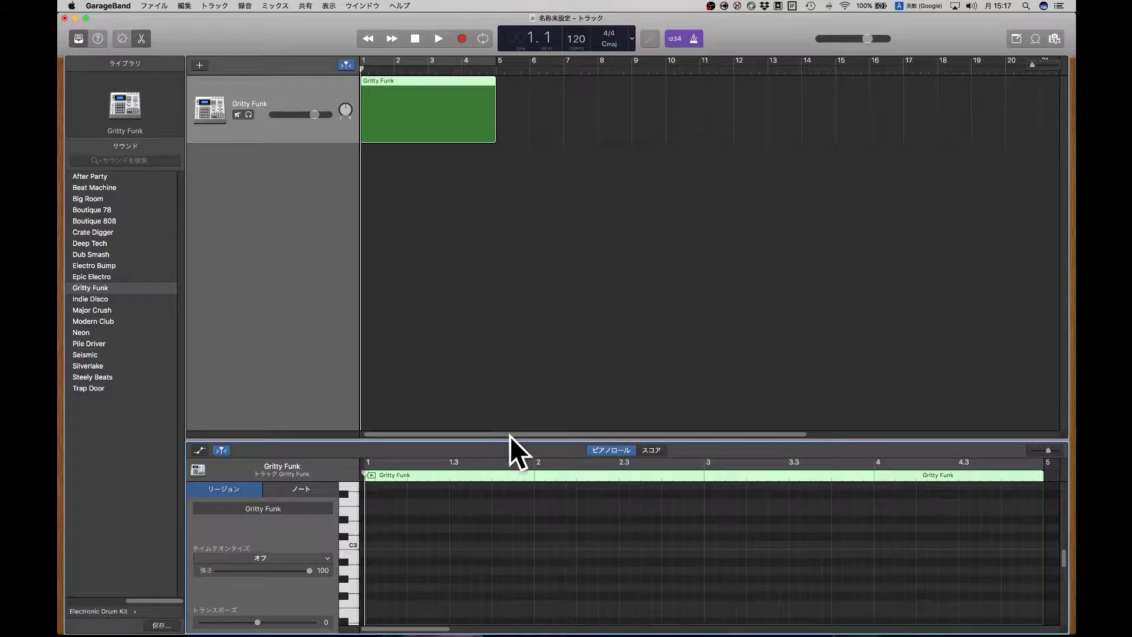
{"action": "left_click_drag", "start_coordinate": [509, 439], "coordinate": [502, 233]}
{"action": "scroll", "coordinate": [493, 357], "scroll_direction": "up", "scroll_amount": 3}
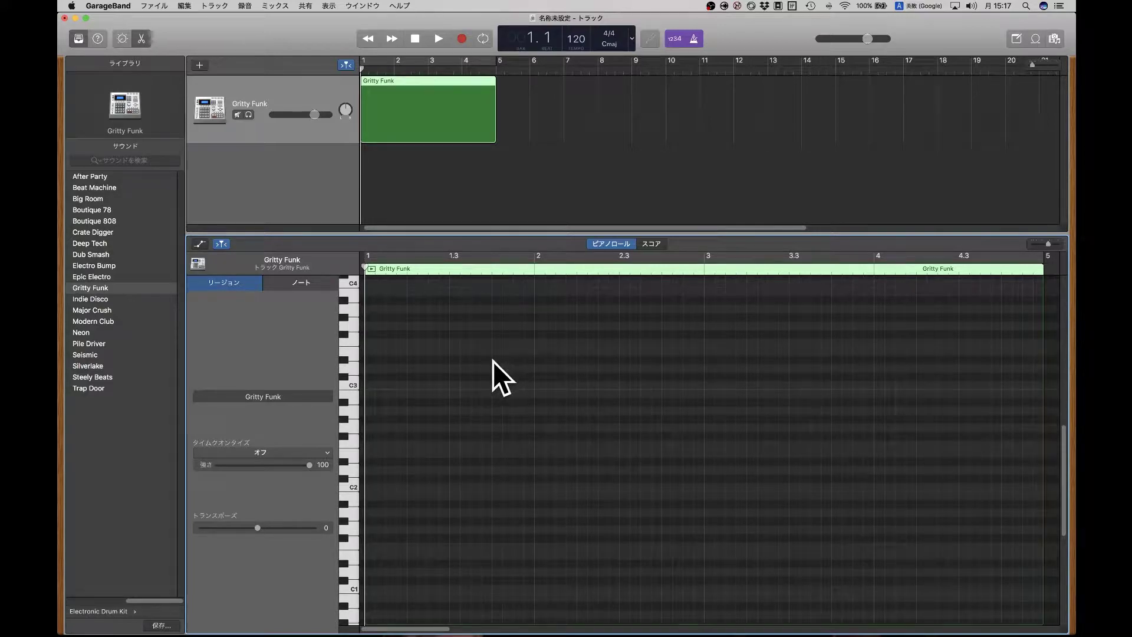
{"action": "left_click", "coordinate": [78, 40]}
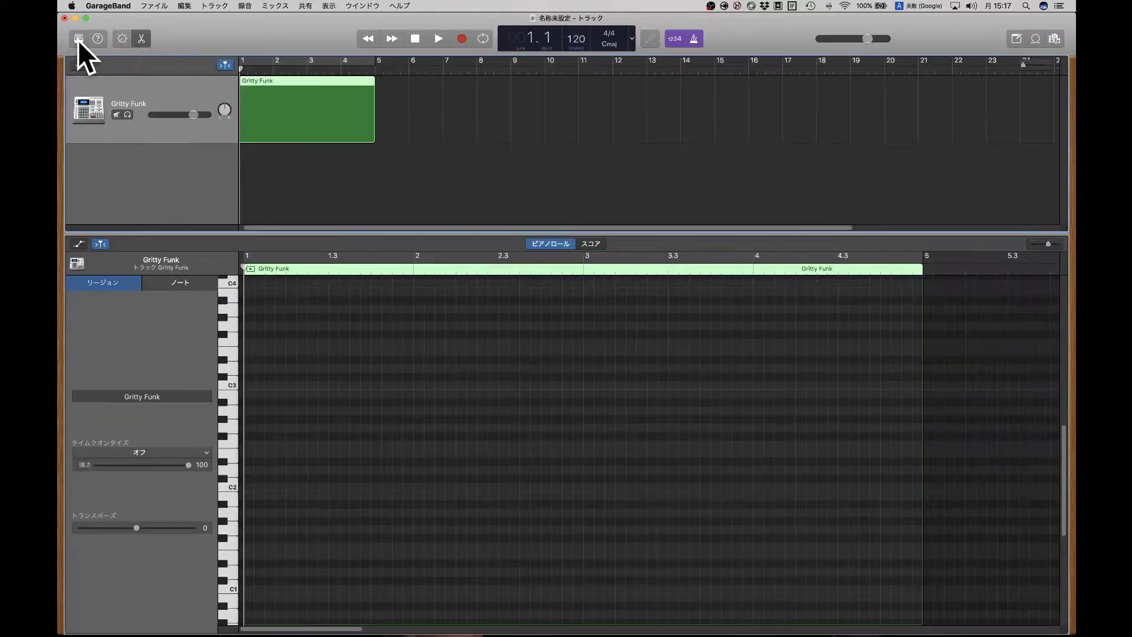
{"action": "scroll", "coordinate": [260, 527], "scroll_direction": "down", "scroll_amount": 3}
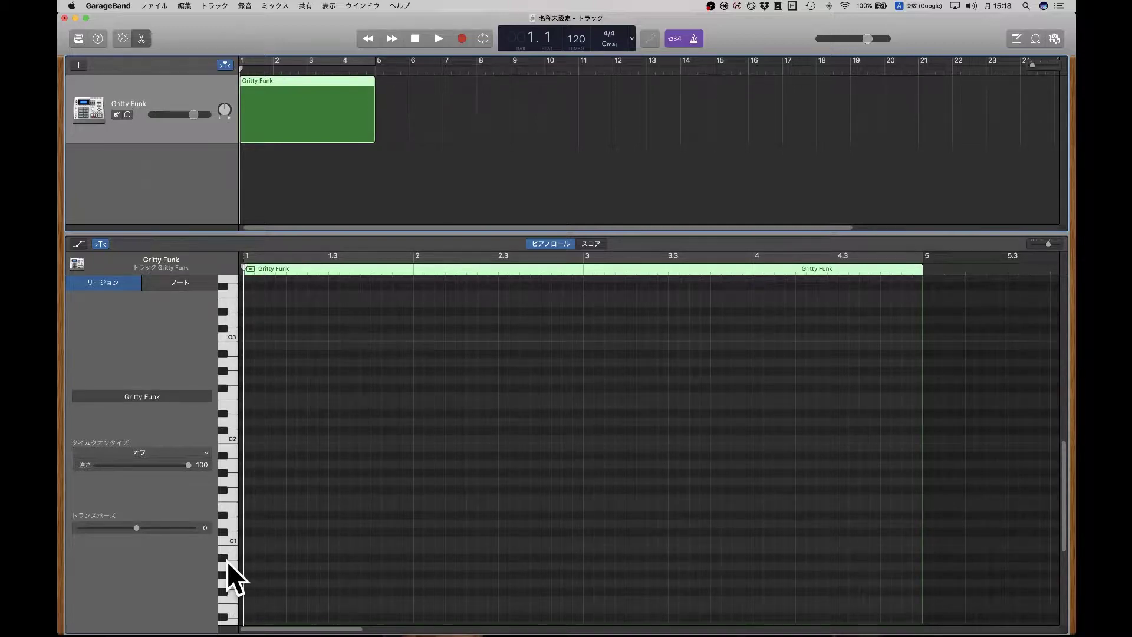
Add C1 kick notes on beats 1 and 3 of all four bars and play the pattern back.
{"action": "mouse_move", "coordinate": [231, 540]}
{"action": "left_mouse_down"}
{"action": "mouse_move", "coordinate": [228, 466]}
{"action": "mouse_move", "coordinate": [227, 542]}
{"action": "mouse_move", "coordinate": [222, 534]}
{"action": "mouse_move", "coordinate": [239, 533]}
{"action": "left_mouse_up"}
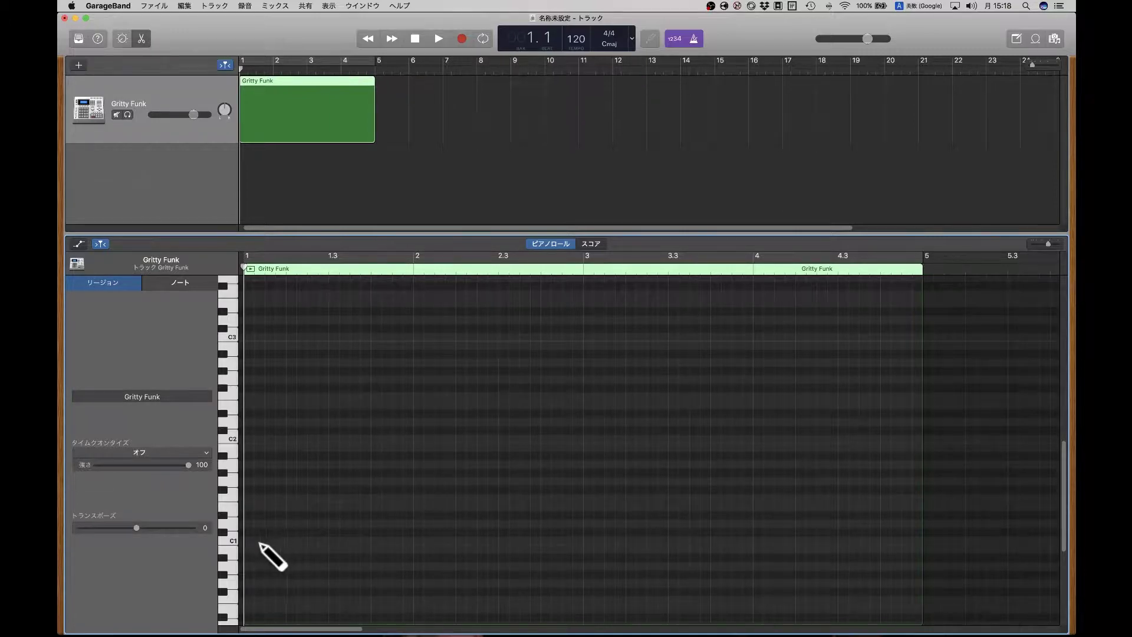
{"action": "left_click", "coordinate": [248, 540]}
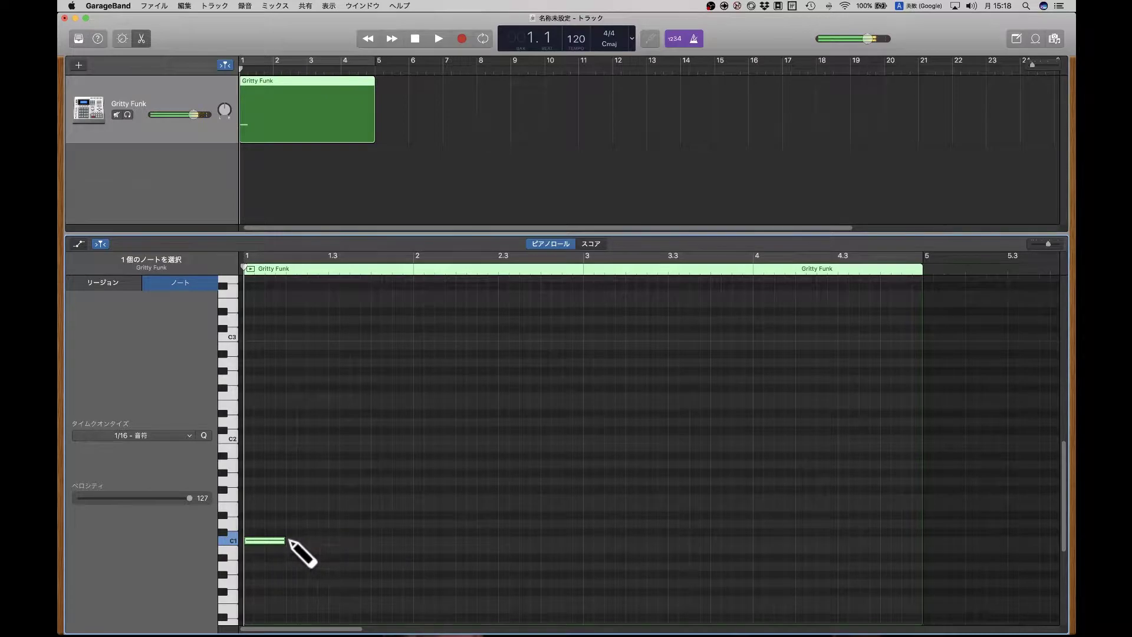
{"action": "left_click", "coordinate": [331, 540]}
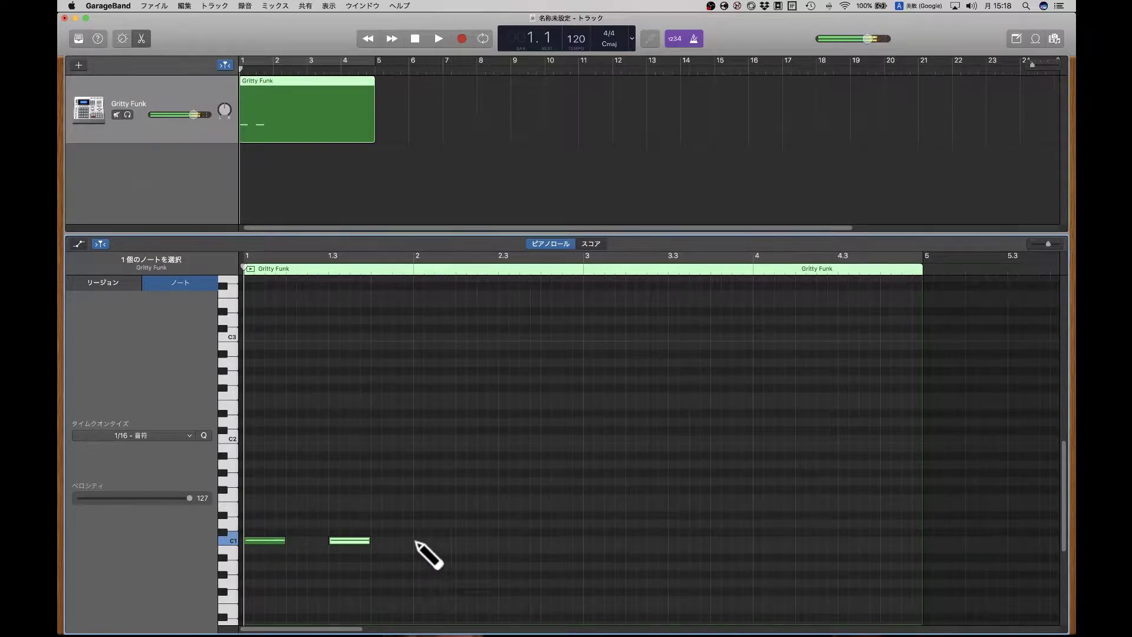
{"action": "left_click", "coordinate": [417, 541]}
{"action": "left_click", "coordinate": [501, 541]}
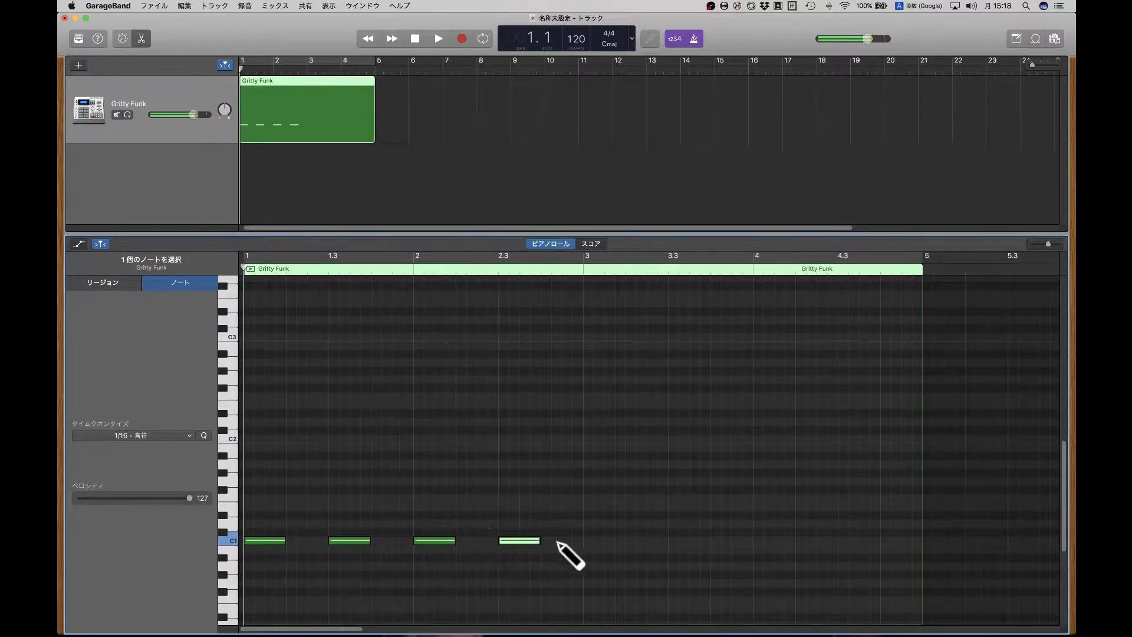
{"action": "left_click", "coordinate": [585, 540]}
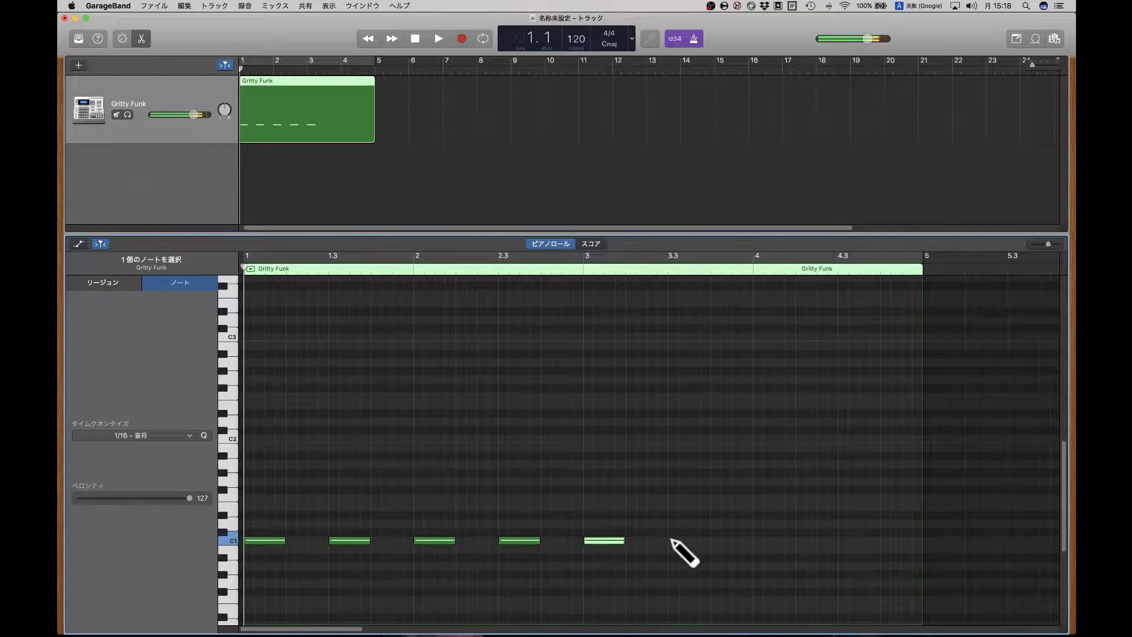
{"action": "left_click", "coordinate": [671, 541]}
{"action": "left_click", "coordinate": [757, 540]}
{"action": "left_click", "coordinate": [842, 540]}
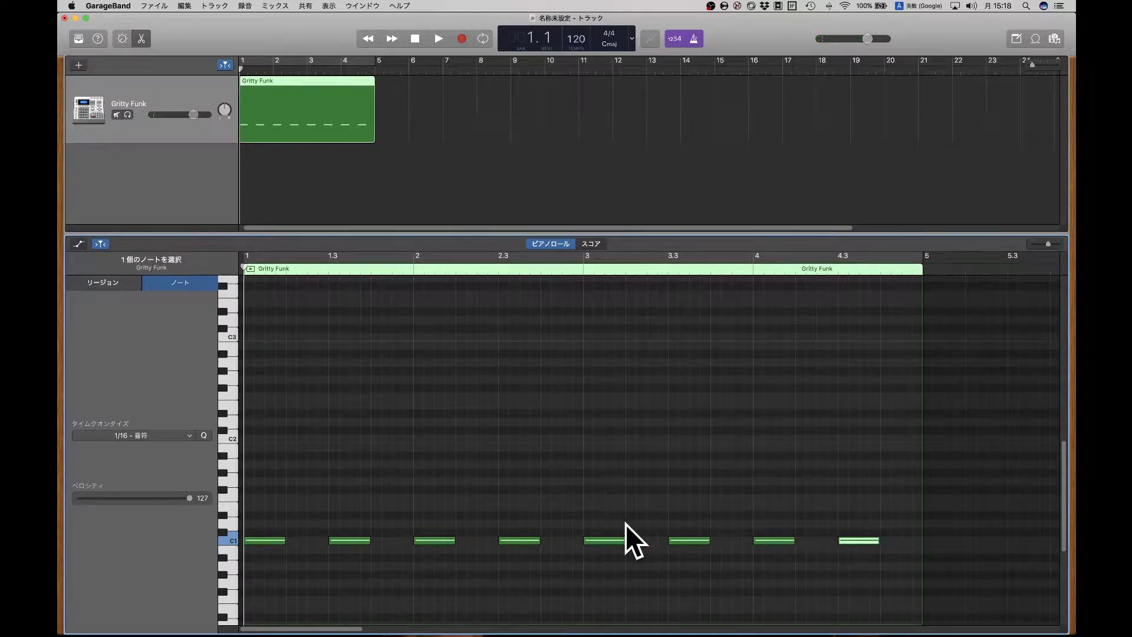
{"action": "key", "text": "space"}
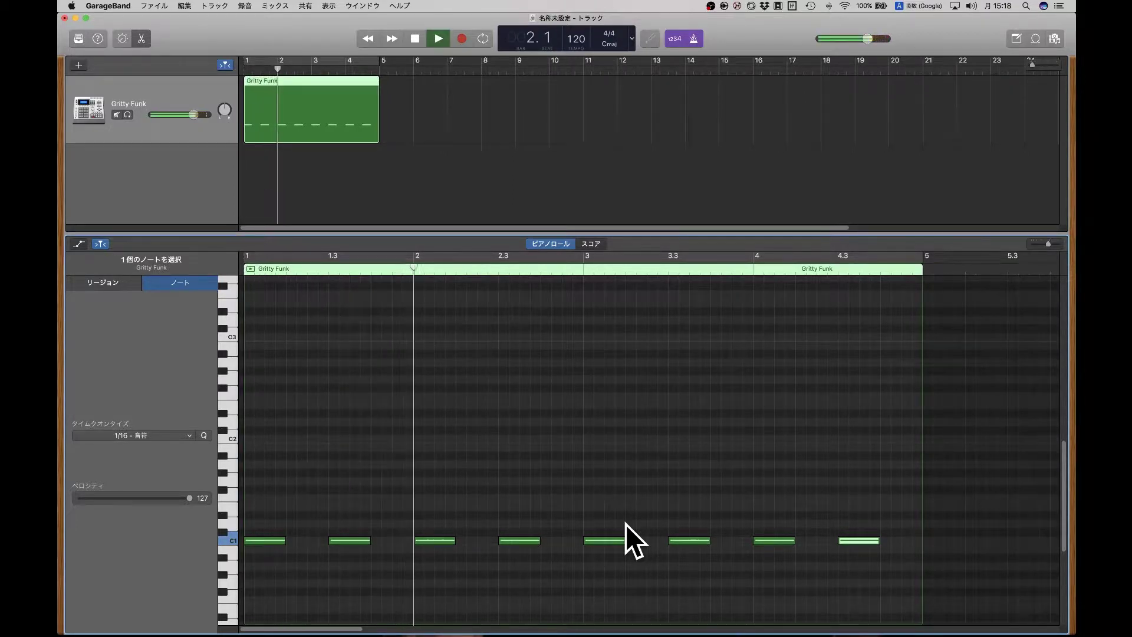
{"action": "key", "text": "space"}
{"action": "left_click_drag", "start_coordinate": [879, 506], "coordinate": [268, 566]}
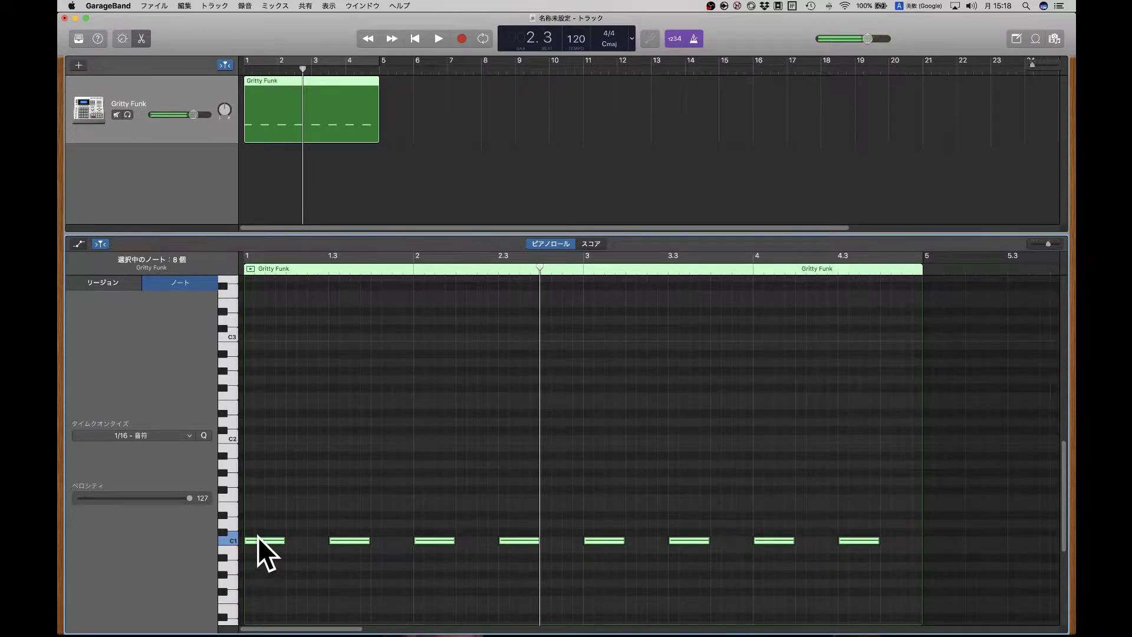
{"action": "left_click_drag", "start_coordinate": [263, 493], "coordinate": [876, 561]}
{"action": "left_click_drag", "start_coordinate": [266, 540], "coordinate": [292, 542]}
{"action": "left_click_drag", "start_coordinate": [889, 505], "coordinate": [271, 543]}
{"action": "key", "text": "super+z"}
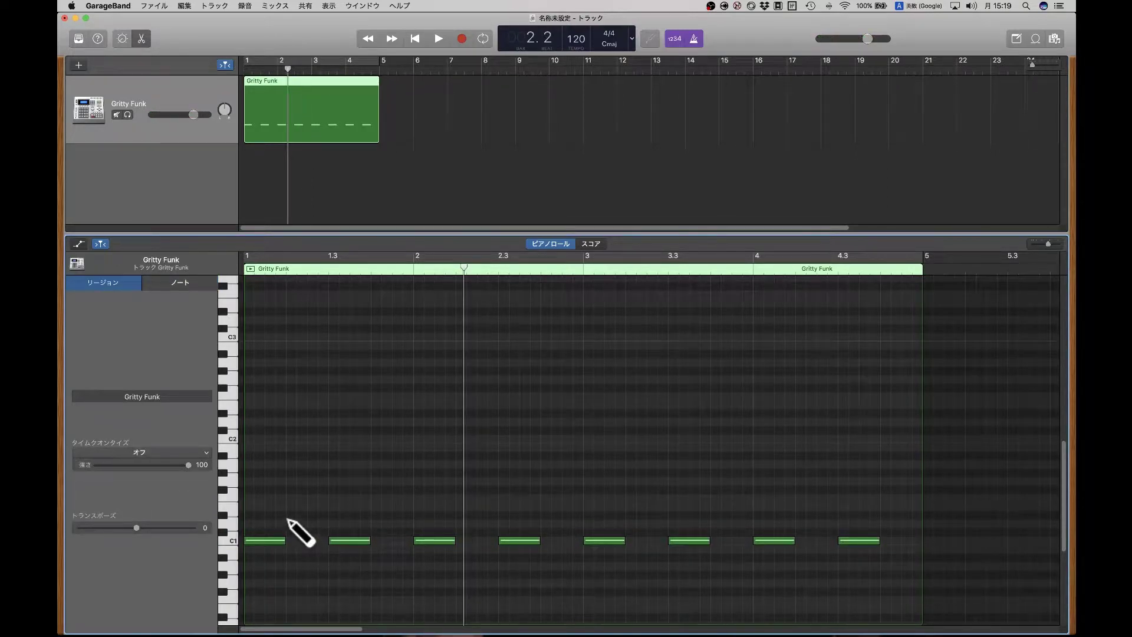
Audition the D1 snare sound and add D1 notes on beats 2 and 4 of all four bars.
{"action": "left_click", "coordinate": [225, 516]}
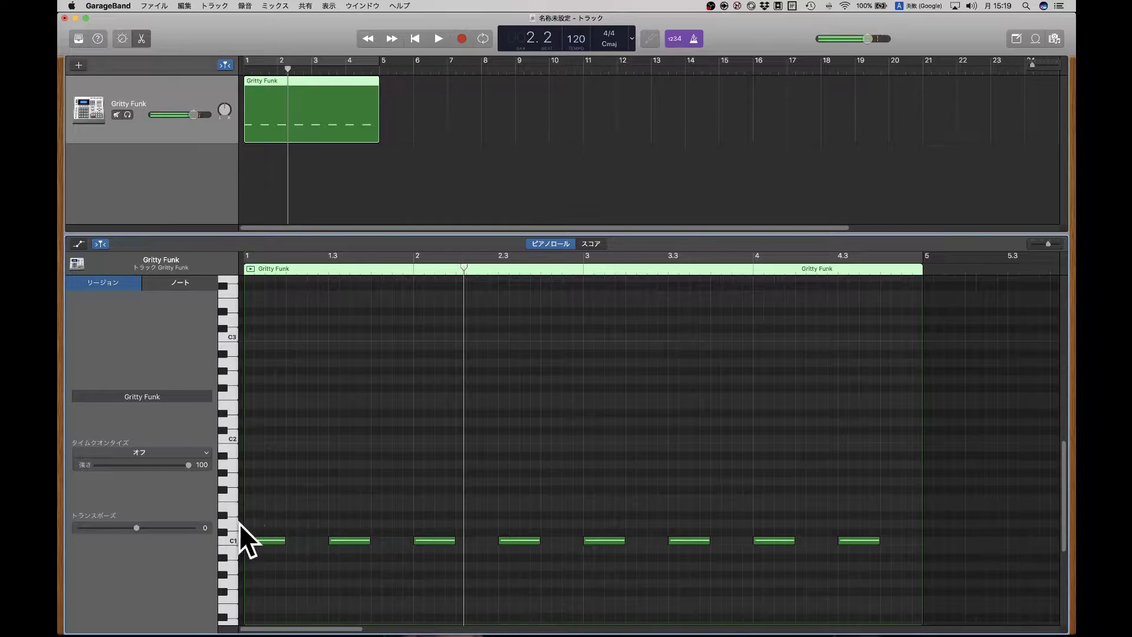
{"action": "left_click", "coordinate": [231, 524]}
{"action": "left_click", "coordinate": [236, 521]}
{"action": "left_click", "coordinate": [289, 524], "text": "super"}
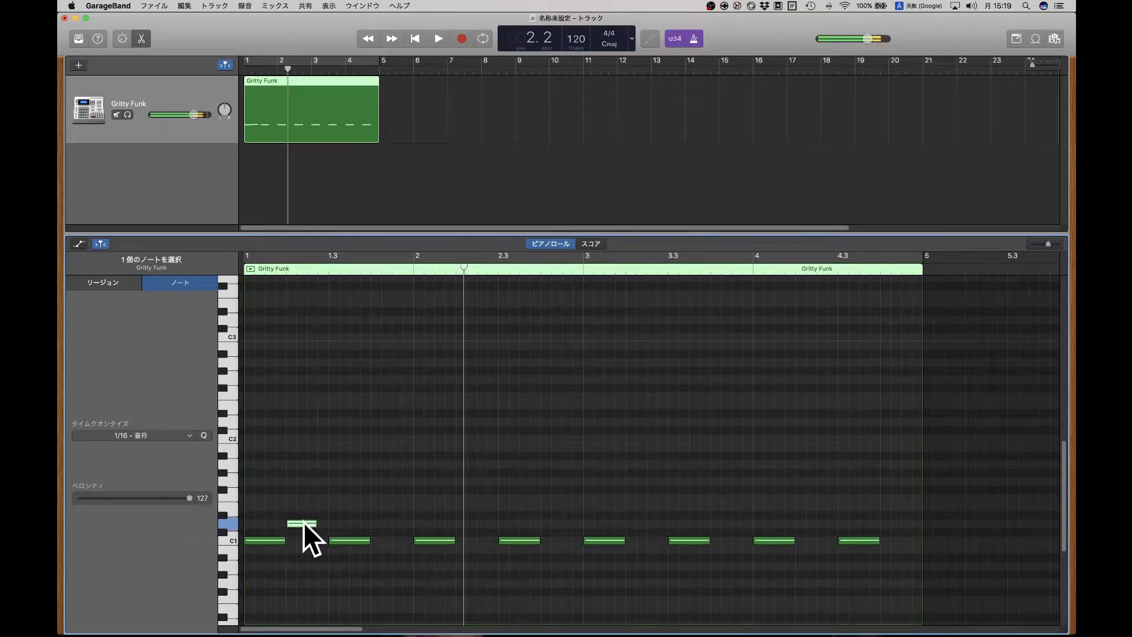
{"action": "left_click", "coordinate": [373, 524], "text": "super"}
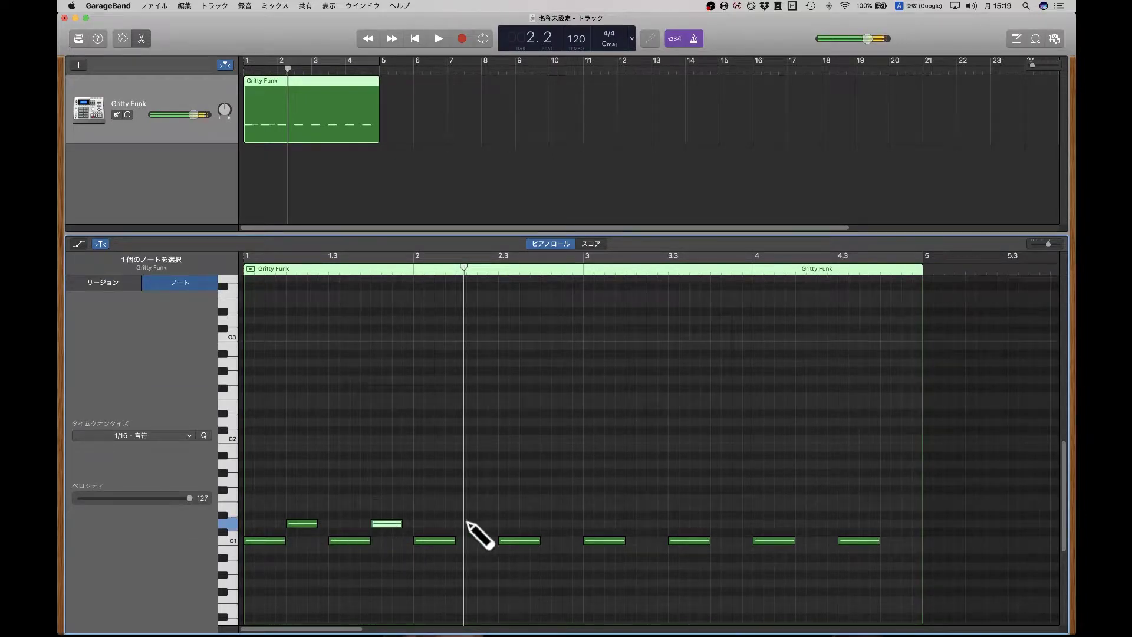
{"action": "left_click", "coordinate": [459, 524], "text": "super"}
{"action": "left_click", "coordinate": [544, 523], "text": "super"}
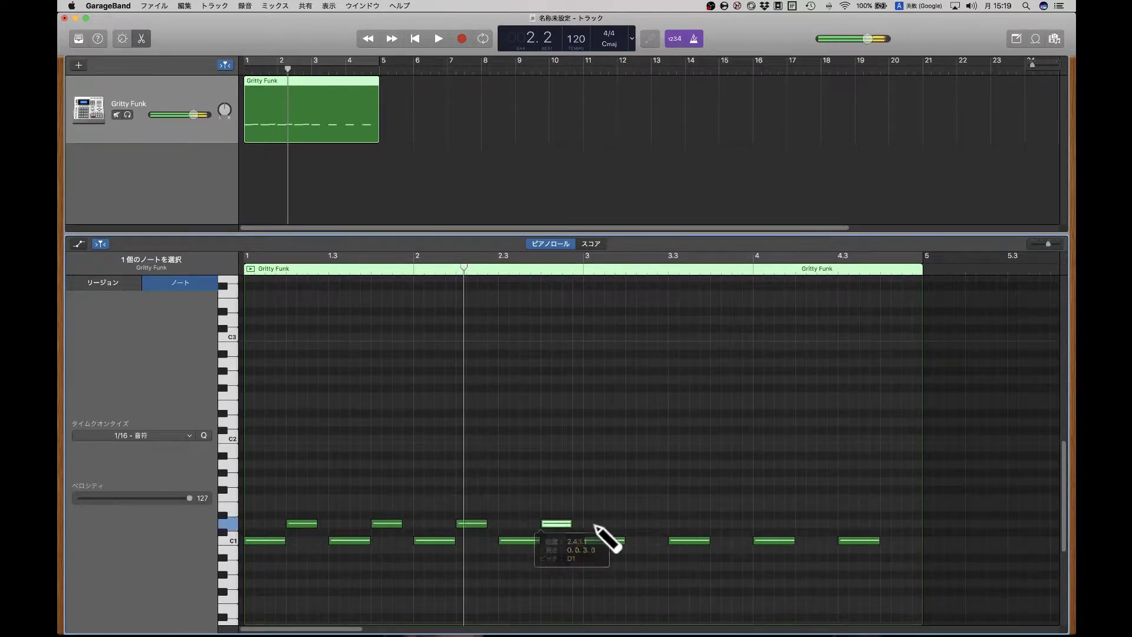
{"action": "left_click", "coordinate": [629, 524], "text": "super"}
{"action": "left_click", "coordinate": [713, 523], "text": "super"}
{"action": "left_click", "coordinate": [798, 523], "text": "super"}
{"action": "left_click", "coordinate": [882, 523], "text": "super"}
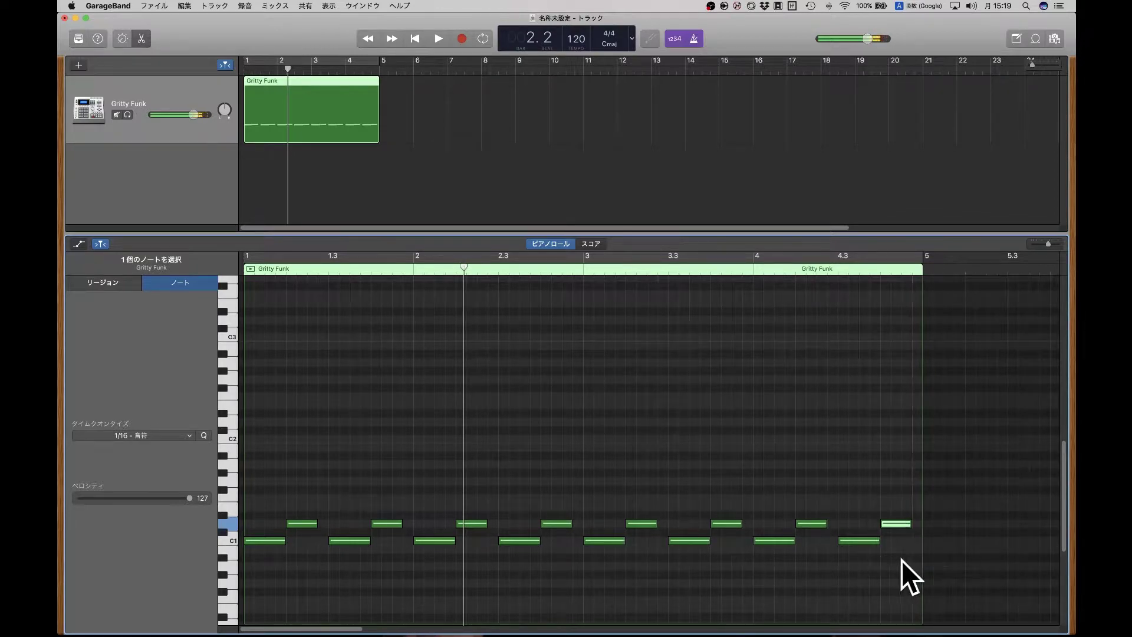
Play the combined C1 and D1 pattern from bar 1 to check the rhythm.
{"action": "left_click", "coordinate": [246, 260]}
{"action": "key", "text": "space"}
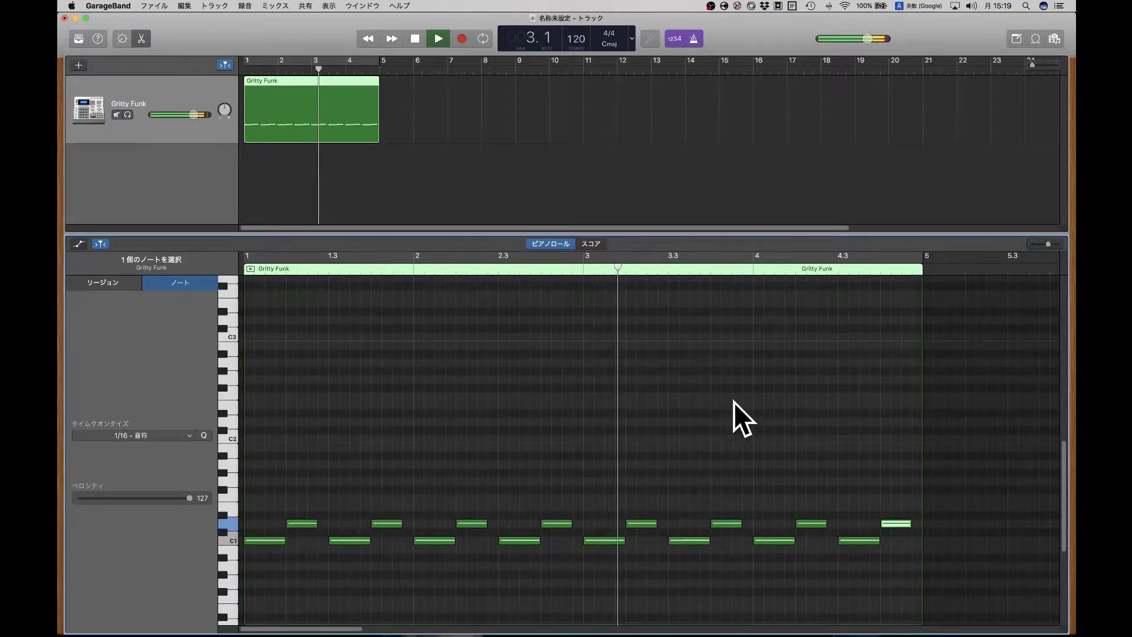
{"action": "key", "text": "space"}
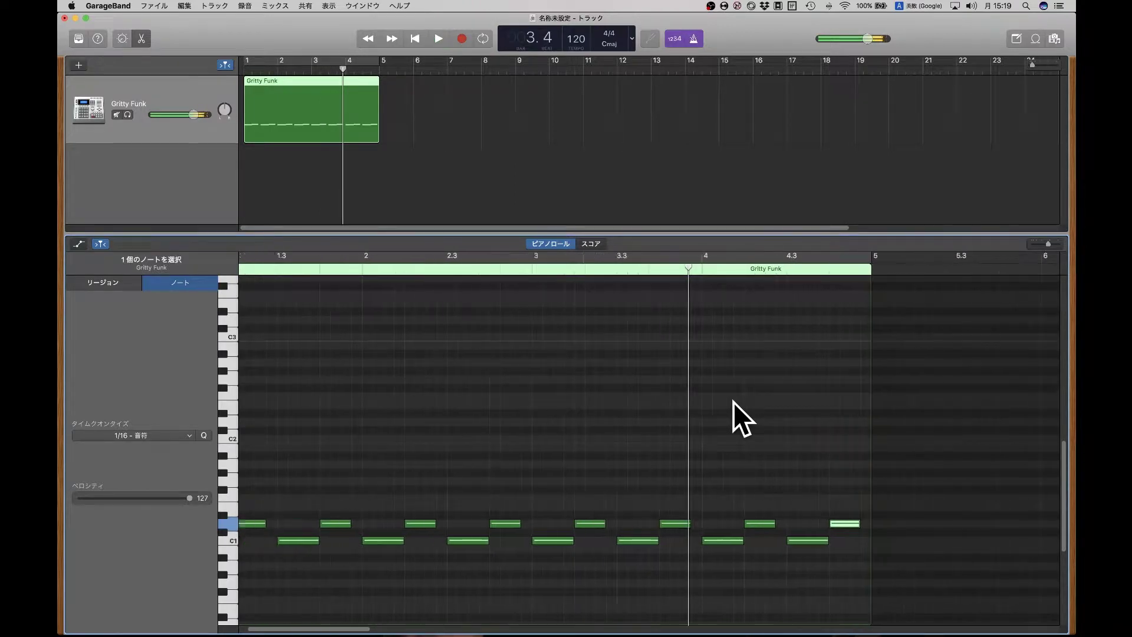
{"action": "scroll", "coordinate": [733, 401], "scroll_direction": "left", "scroll_amount": 2}
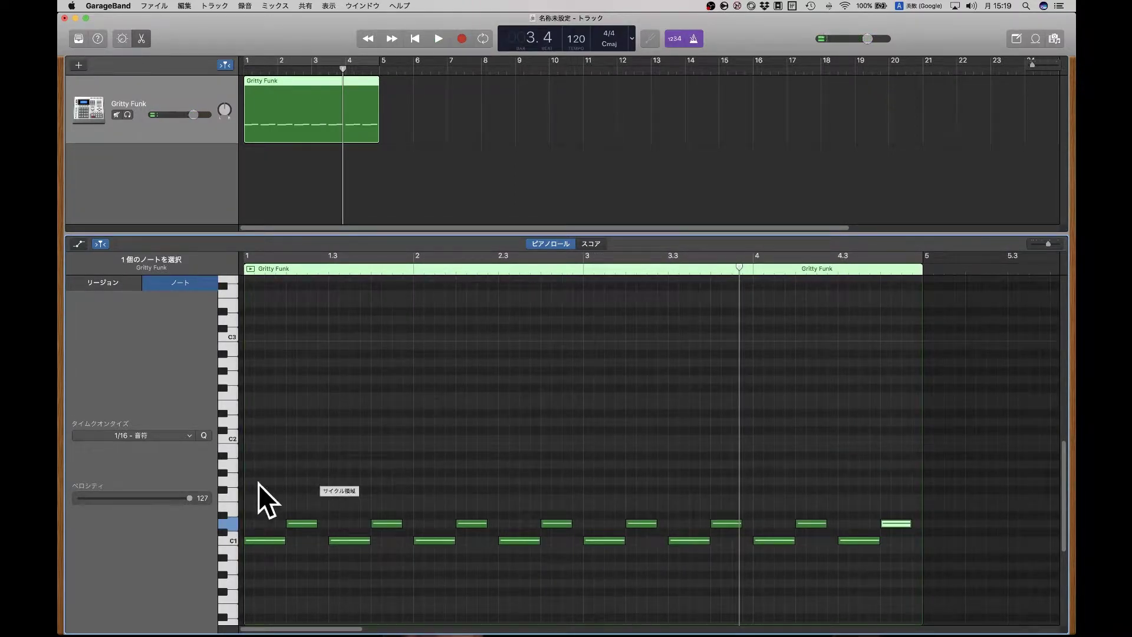
Audition the F#1 hi-hat sound and fill bar 1 with eight shortened F#1 notes at eighth-note spacing.
{"action": "left_click", "coordinate": [221, 489]}
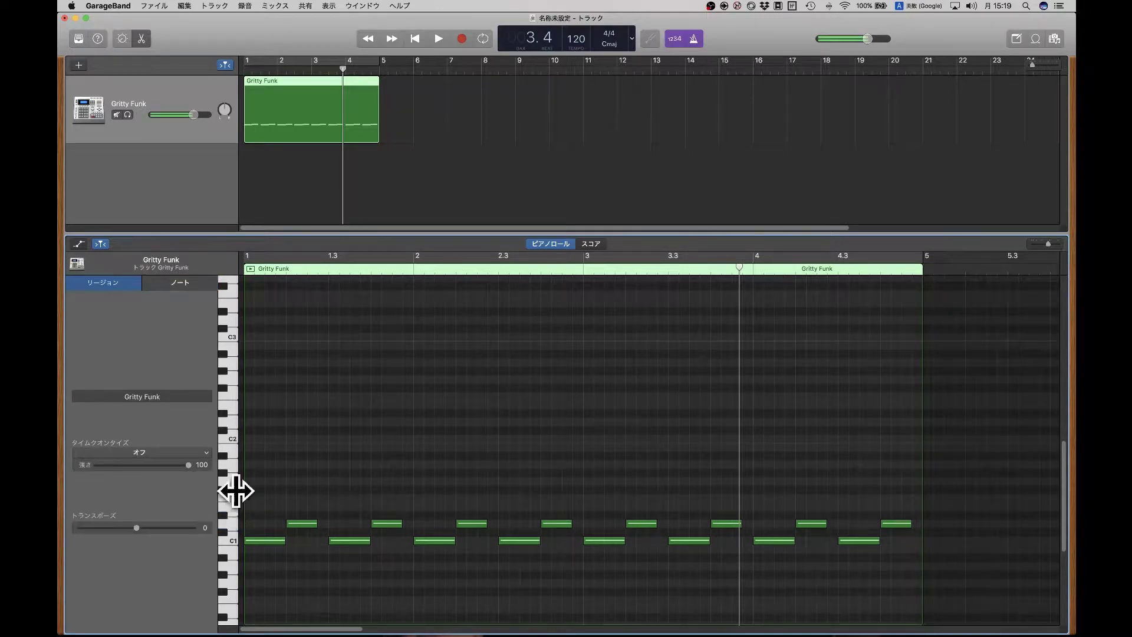
{"action": "left_click", "coordinate": [248, 489], "text": "super"}
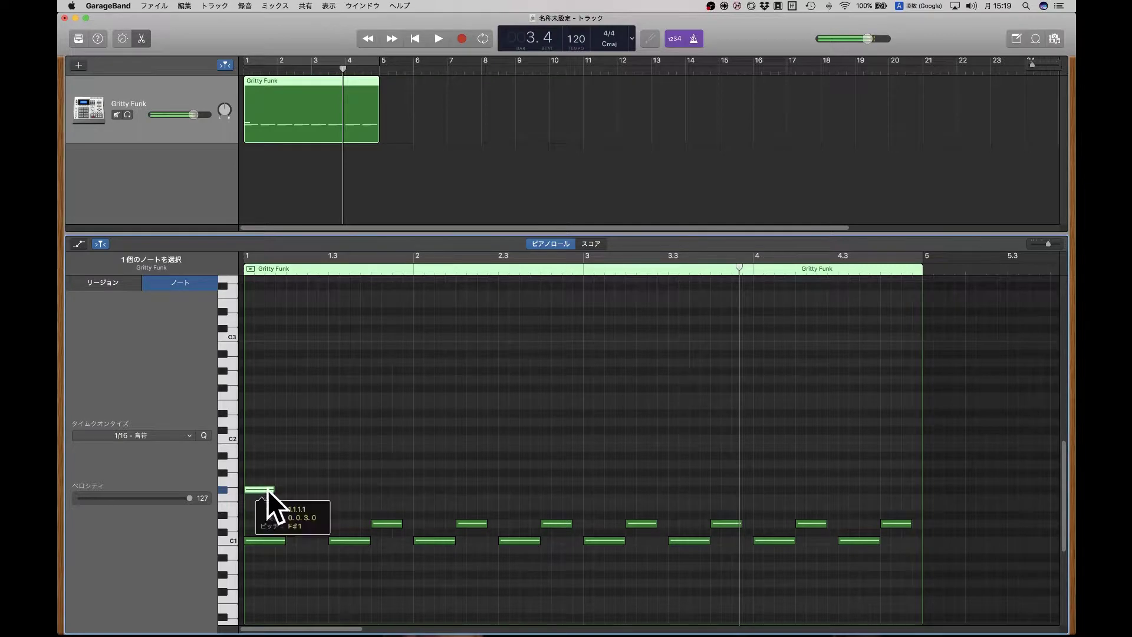
{"action": "left_click", "coordinate": [274, 496]}
{"action": "left_click_drag", "start_coordinate": [271, 492], "coordinate": [257, 492]}
{"action": "left_click", "coordinate": [269, 489], "text": "super"}
{"action": "left_click", "coordinate": [289, 489], "text": "super"}
{"action": "left_click", "coordinate": [310, 489], "text": "super"}
{"action": "mouse_move", "coordinate": [358, 495]}
{"action": "left_mouse_down"}
{"action": "mouse_move", "coordinate": [252, 489]}
{"action": "mouse_move", "coordinate": [346, 485]}
{"action": "mouse_move", "coordinate": [339, 492]}
{"action": "left_mouse_up"}
Copy the eight F#1 notes of bar 1 and repeat them through bars 2, 3 and 4.
{"action": "left_click_drag", "start_coordinate": [410, 497], "coordinate": [244, 482]}
{"action": "key", "text": "super+c"}
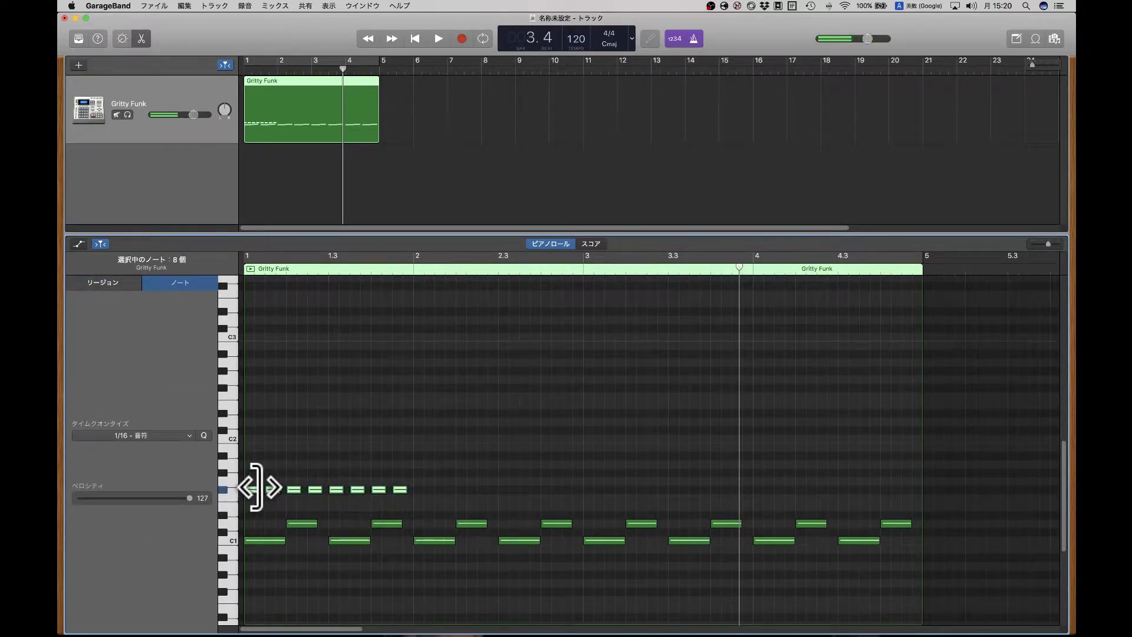
{"action": "left_click", "coordinate": [414, 266]}
{"action": "key", "text": "super+v"}
{"action": "left_click_drag", "start_coordinate": [625, 450], "coordinate": [594, 486]}
{"action": "left_click", "coordinate": [728, 461]}
{"action": "left_click", "coordinate": [445, 491]}
{"action": "left_click", "coordinate": [427, 397]}
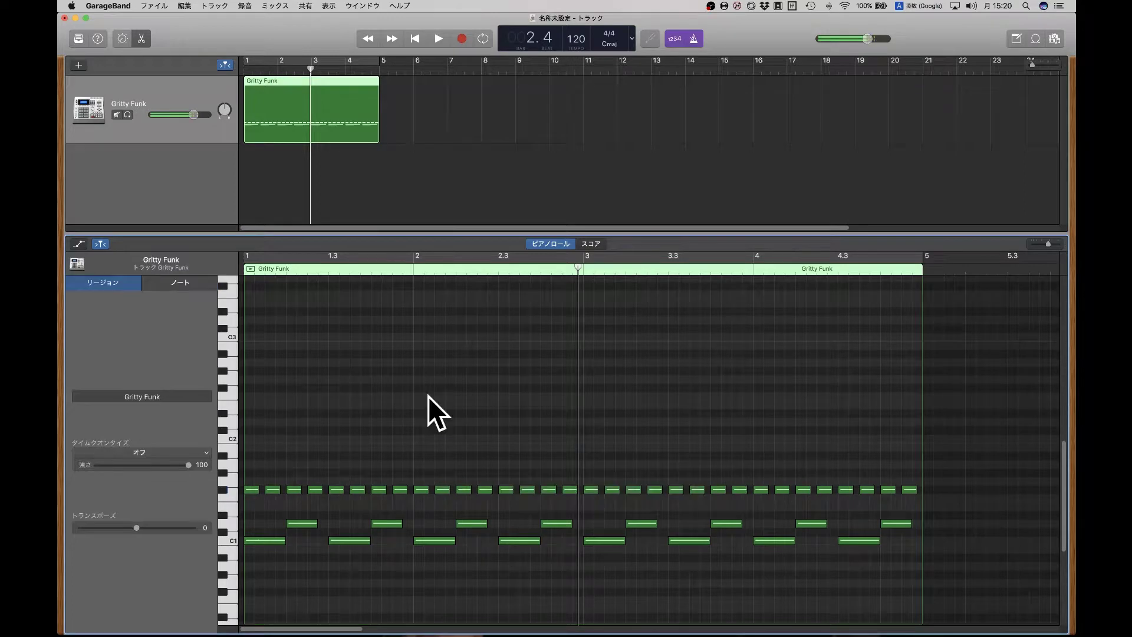
Play the complete kick, snare and hi-hat pattern from bar 1 to check the beat.
{"action": "key", "text": "Return"}
{"action": "key", "text": "space"}
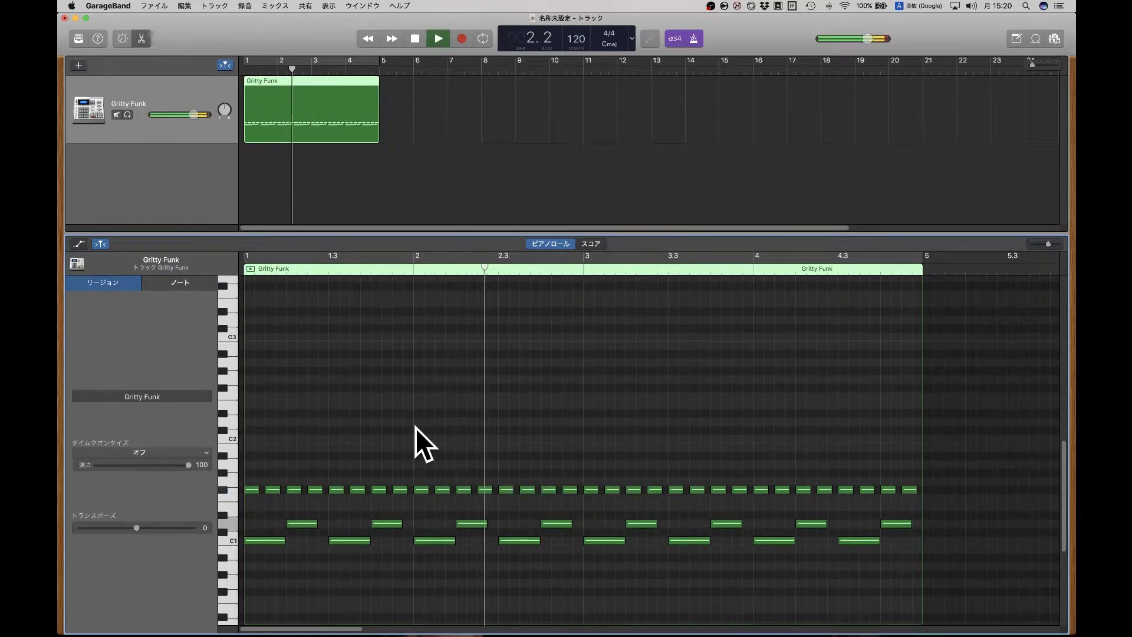
{"action": "key", "text": "space"}
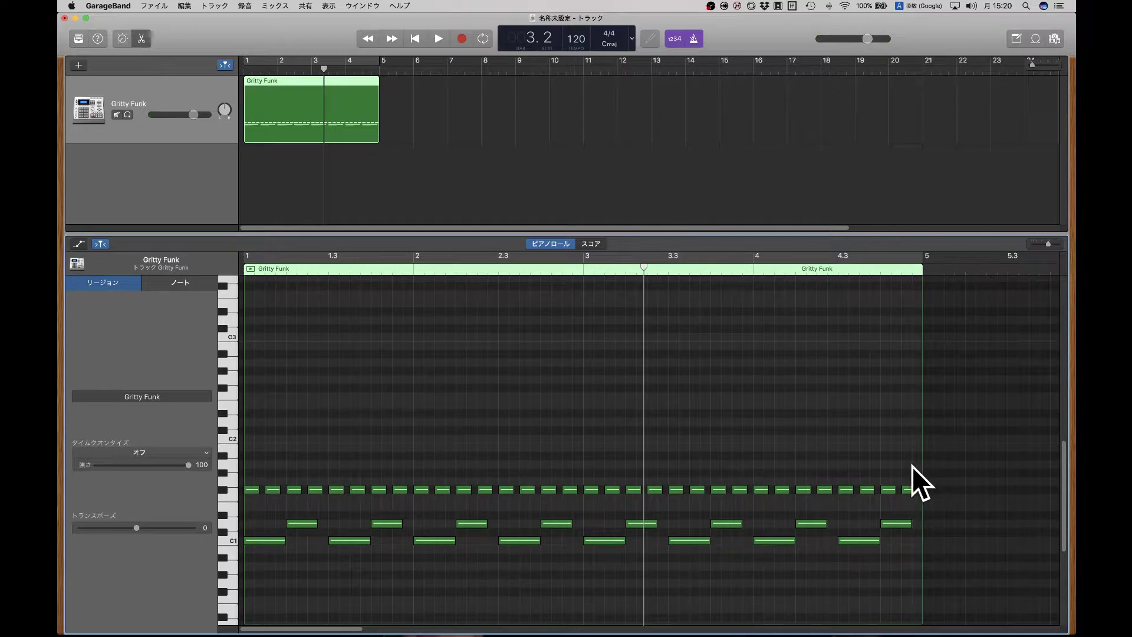
Select all the F#1 hi-hat notes and lower their velocity to 101 while playing the pattern from bar 1.
{"action": "left_click_drag", "start_coordinate": [914, 470], "coordinate": [254, 495]}
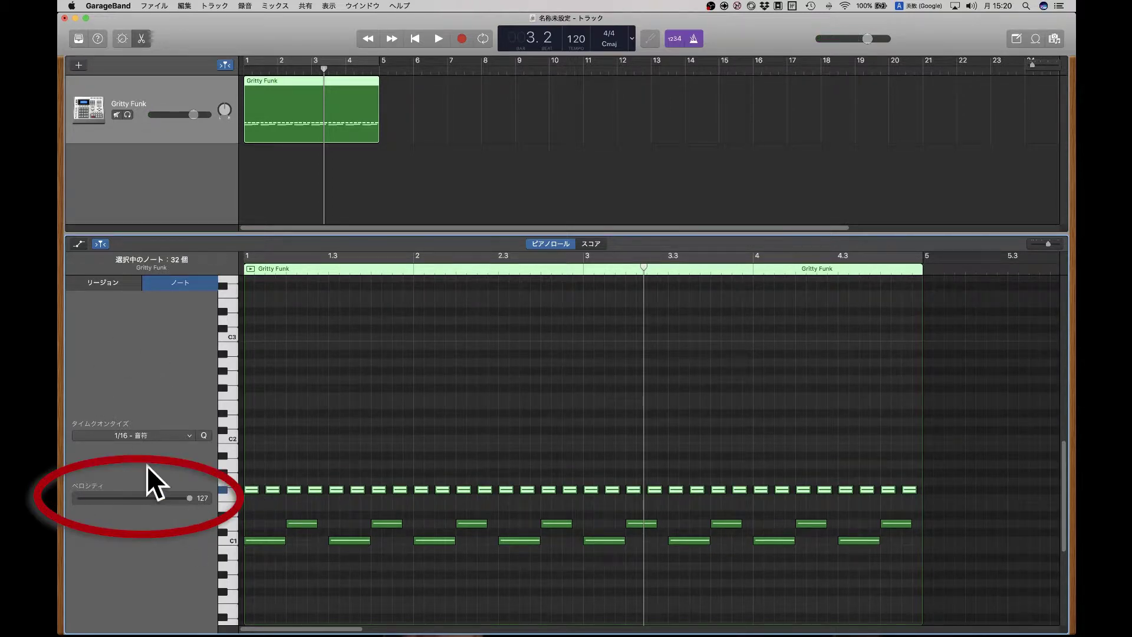
{"action": "left_click", "coordinate": [125, 277]}
{"action": "left_click", "coordinate": [179, 284]}
{"action": "left_click", "coordinate": [133, 280]}
{"action": "left_click", "coordinate": [164, 281]}
{"action": "left_click_drag", "start_coordinate": [192, 498], "coordinate": [179, 502]}
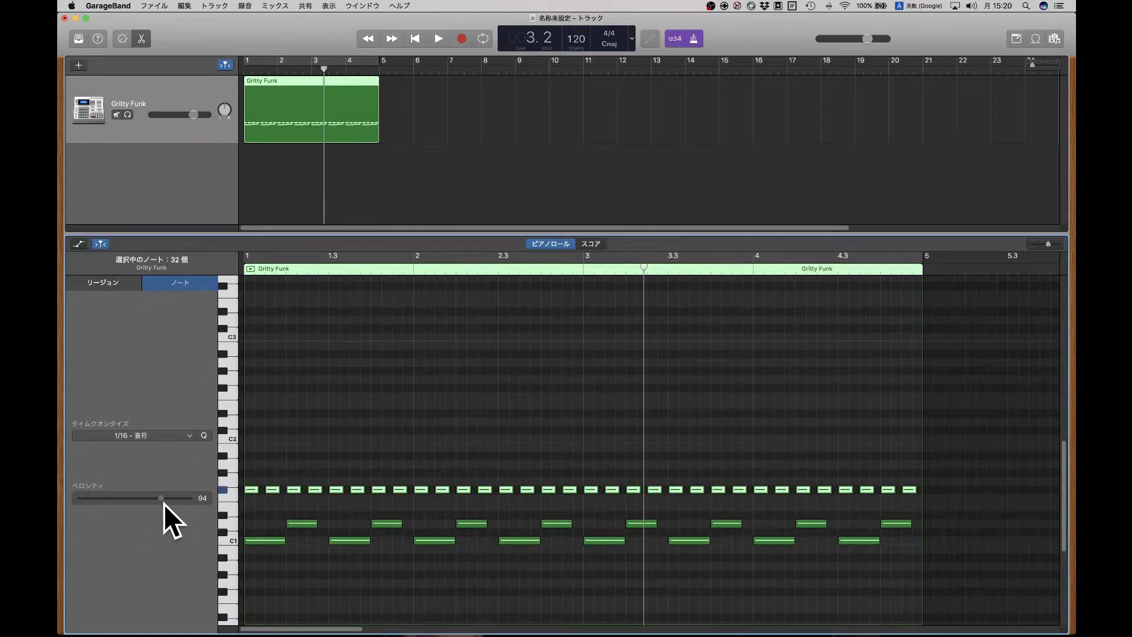
{"action": "left_click_drag", "start_coordinate": [180, 500], "coordinate": [186, 497]}
{"action": "key", "text": "Return"}
{"action": "key", "text": "space"}
{"action": "mouse_move", "coordinate": [170, 497]}
{"action": "left_mouse_down"}
{"action": "mouse_move", "coordinate": [80, 508]}
{"action": "mouse_move", "coordinate": [171, 507]}
{"action": "left_mouse_up"}
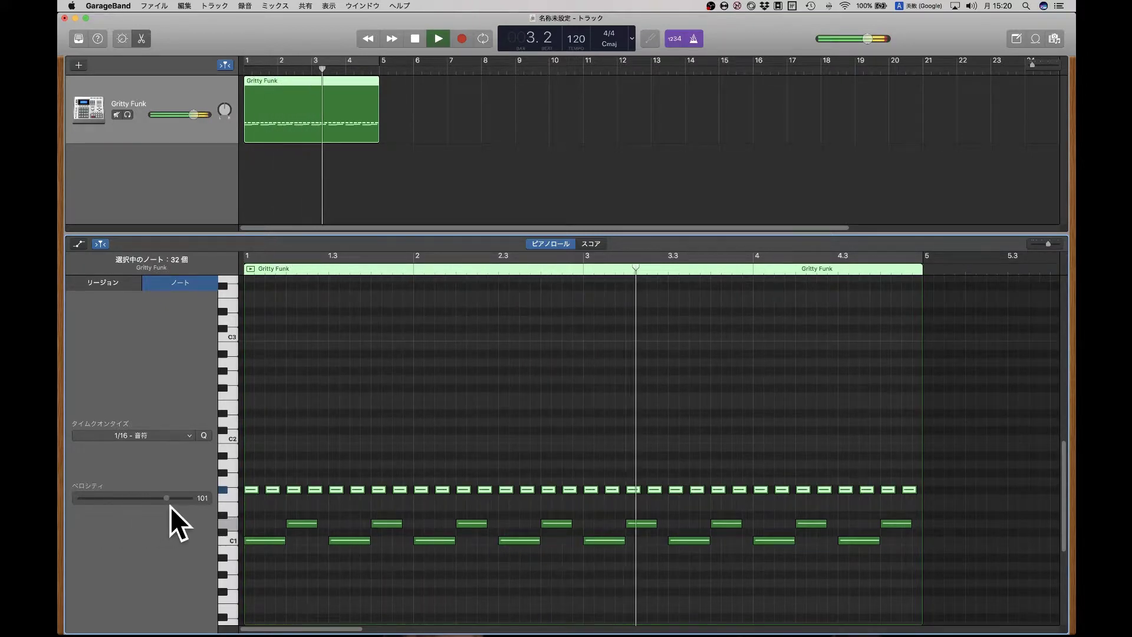
{"action": "key", "text": "space"}
{"action": "left_click", "coordinate": [320, 414]}
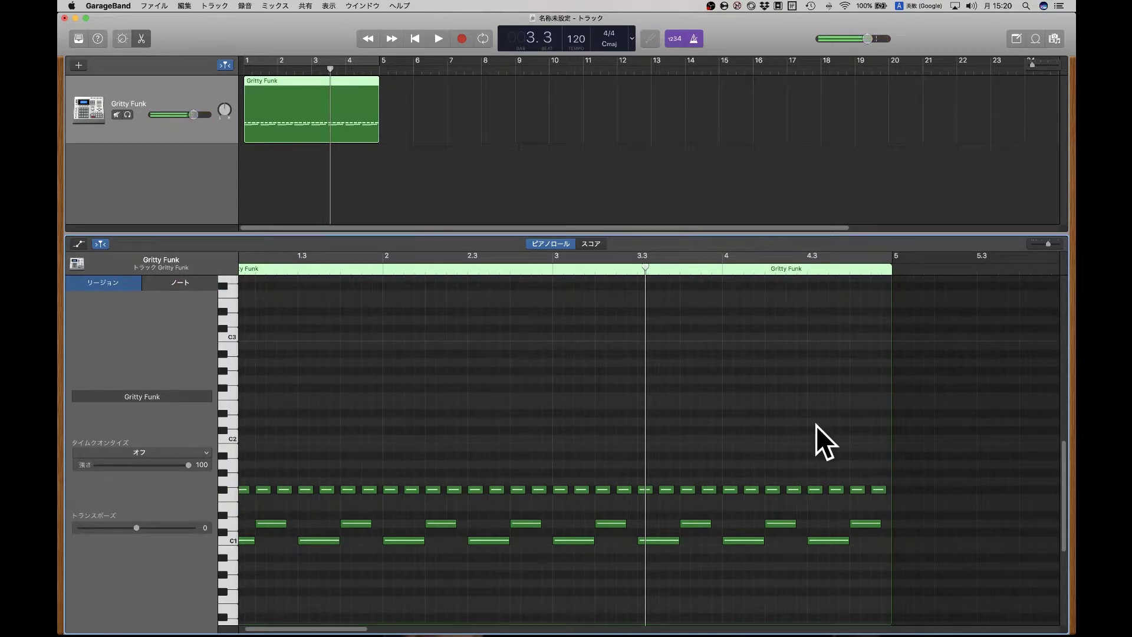
Reselect all the F#1 hi-hat notes across the four bars and set their velocity to 75.
{"action": "scroll", "coordinate": [847, 430], "scroll_direction": "left", "scroll_amount": 1}
{"action": "left_click_drag", "start_coordinate": [948, 441], "coordinate": [247, 488]}
{"action": "left_click_drag", "start_coordinate": [167, 500], "coordinate": [144, 508]}
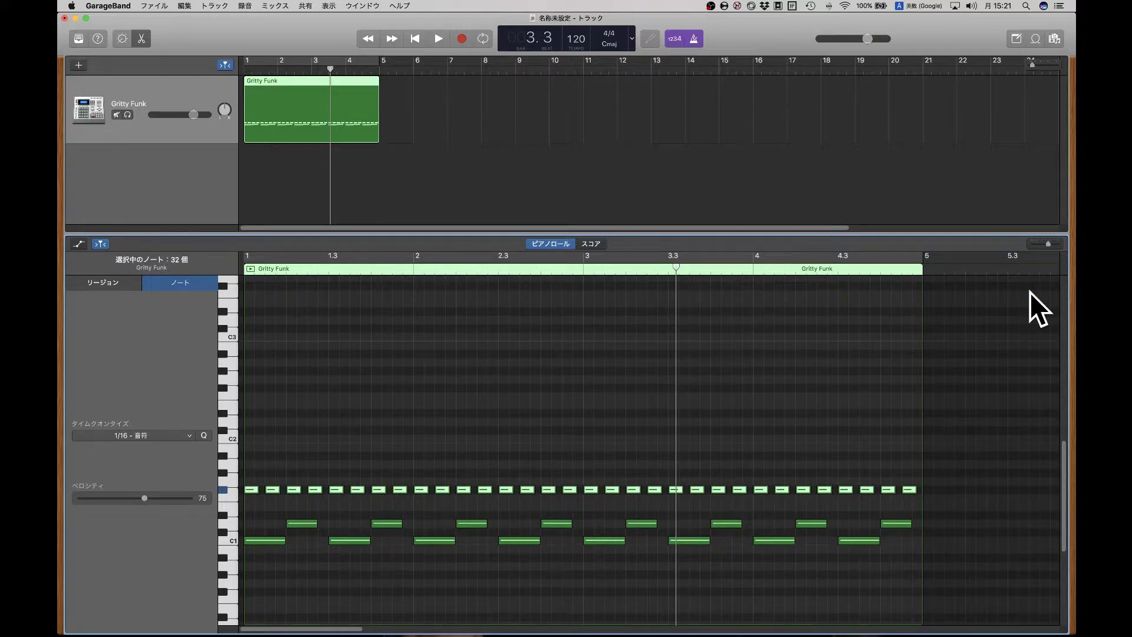
Try a slow tempo of 70 and play the pattern to hear the difference.
{"action": "left_click_drag", "start_coordinate": [576, 39], "coordinate": [584, 132]}
{"action": "key", "text": "space"}
{"action": "key", "text": "Return"}
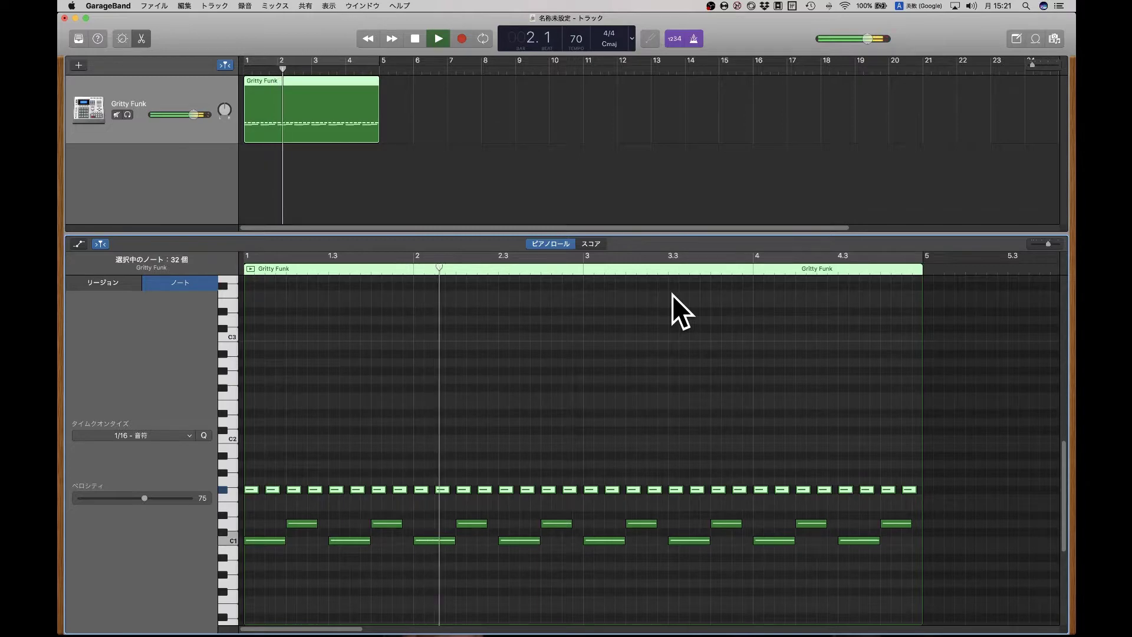
{"action": "key", "text": "space"}
Try a fast tempo of 180 and play the pattern from bar 1 to compare.
{"action": "left_click_drag", "start_coordinate": [576, 38], "coordinate": [576, 14]}
{"action": "left_click", "coordinate": [649, 348]}
{"action": "key", "text": "Return"}
{"action": "key", "text": "space"}
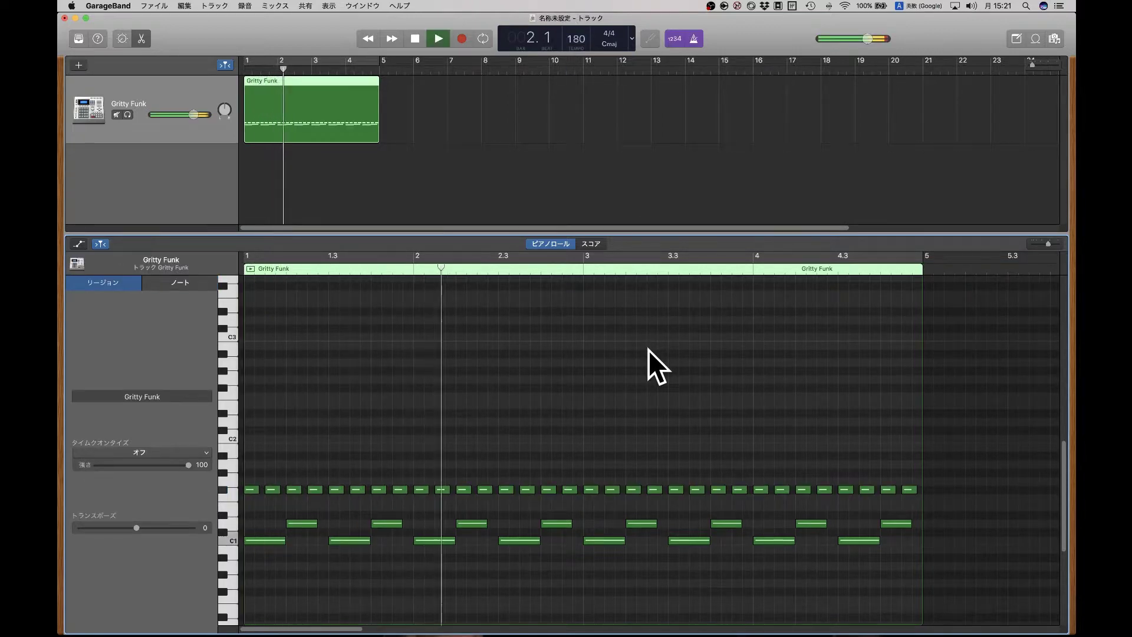
{"action": "key", "text": "space"}
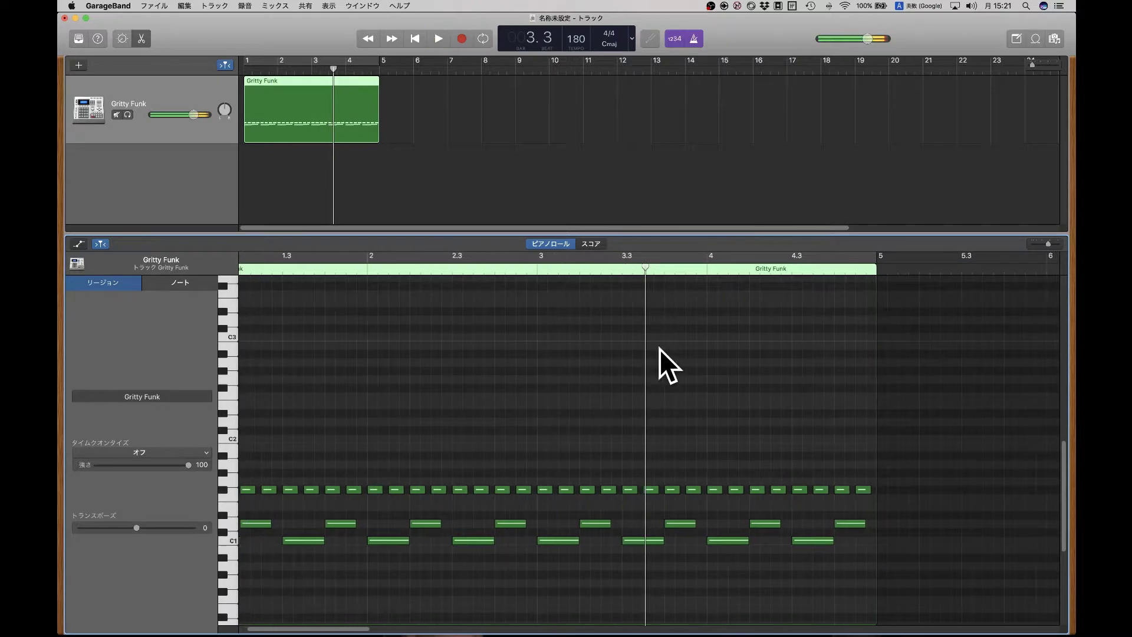
Set the project tempo to 100 and play the pattern from bar 1 at that speed.
{"action": "left_click_drag", "start_coordinate": [576, 37], "coordinate": [576, 57]}
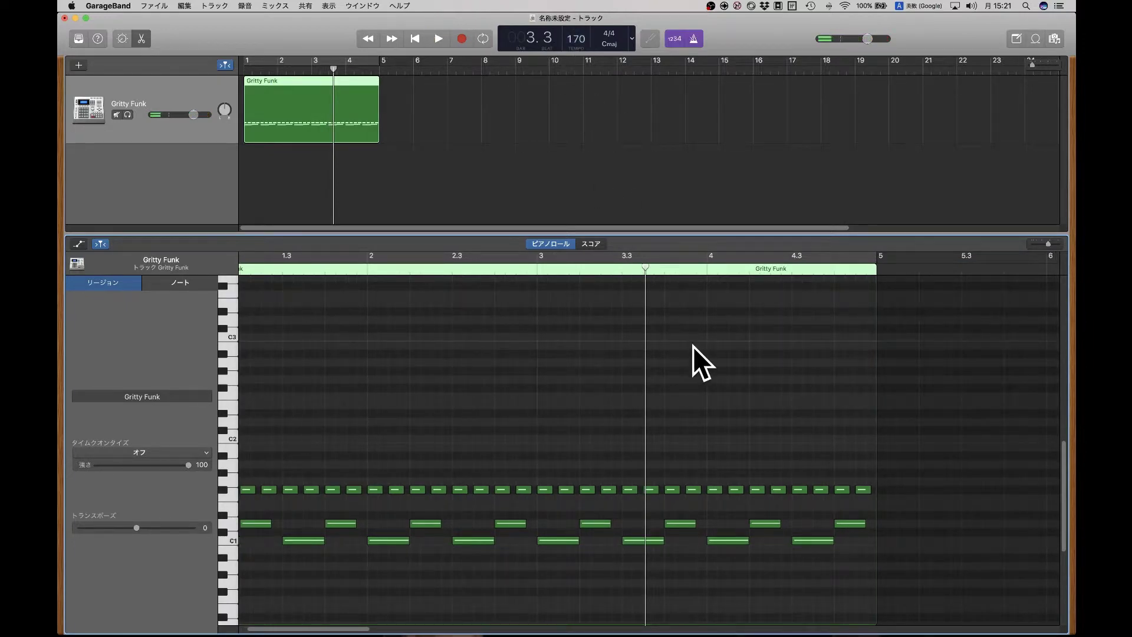
{"action": "left_click_drag", "start_coordinate": [576, 39], "coordinate": [576, 168]}
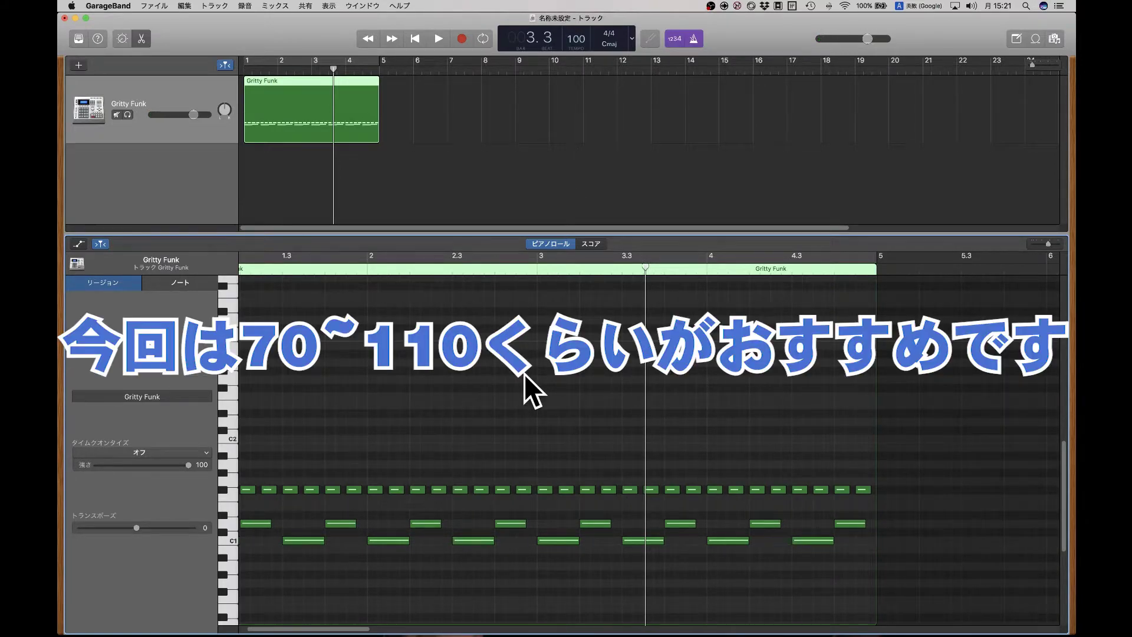
{"action": "scroll", "coordinate": [524, 374], "scroll_direction": "left", "scroll_amount": 2}
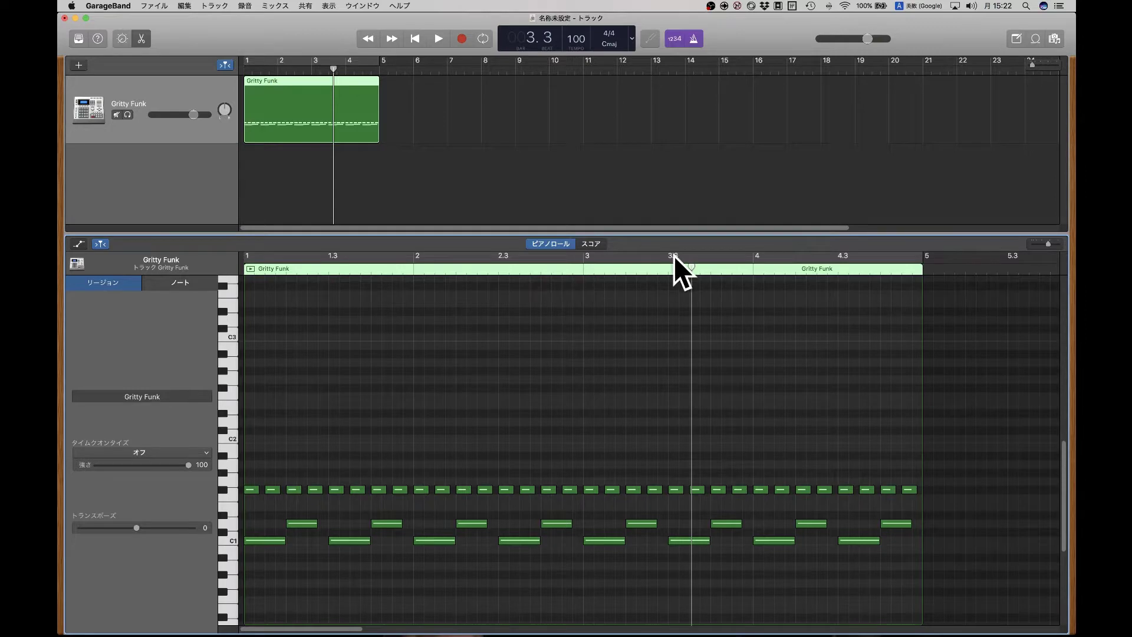
{"action": "key", "text": "Return"}
{"action": "key", "text": "space"}
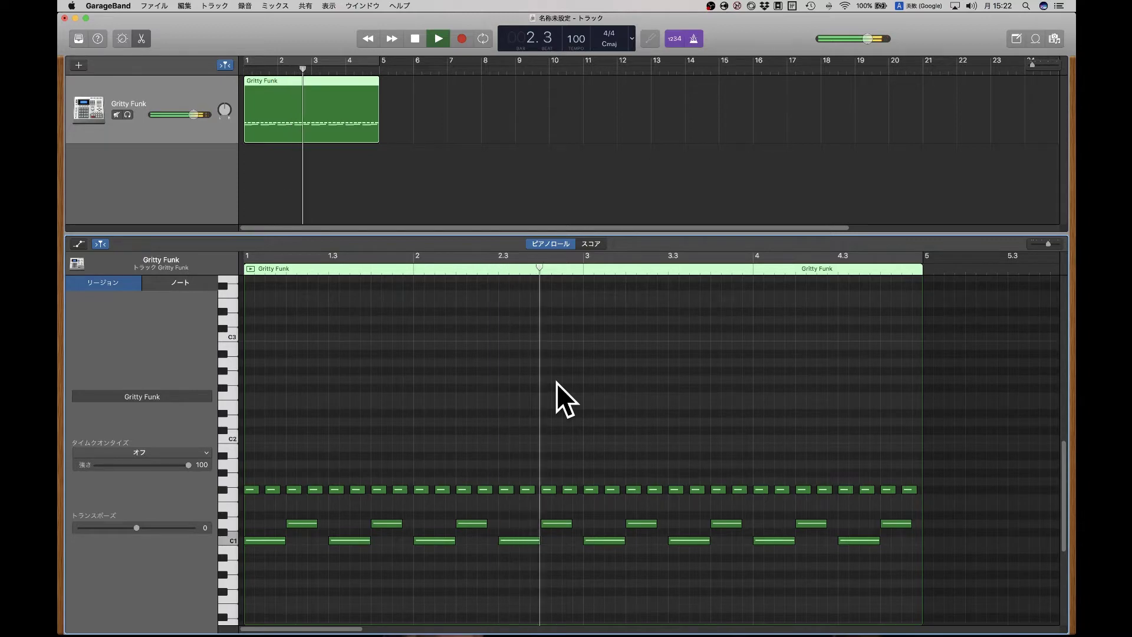
{"action": "key", "text": "space"}
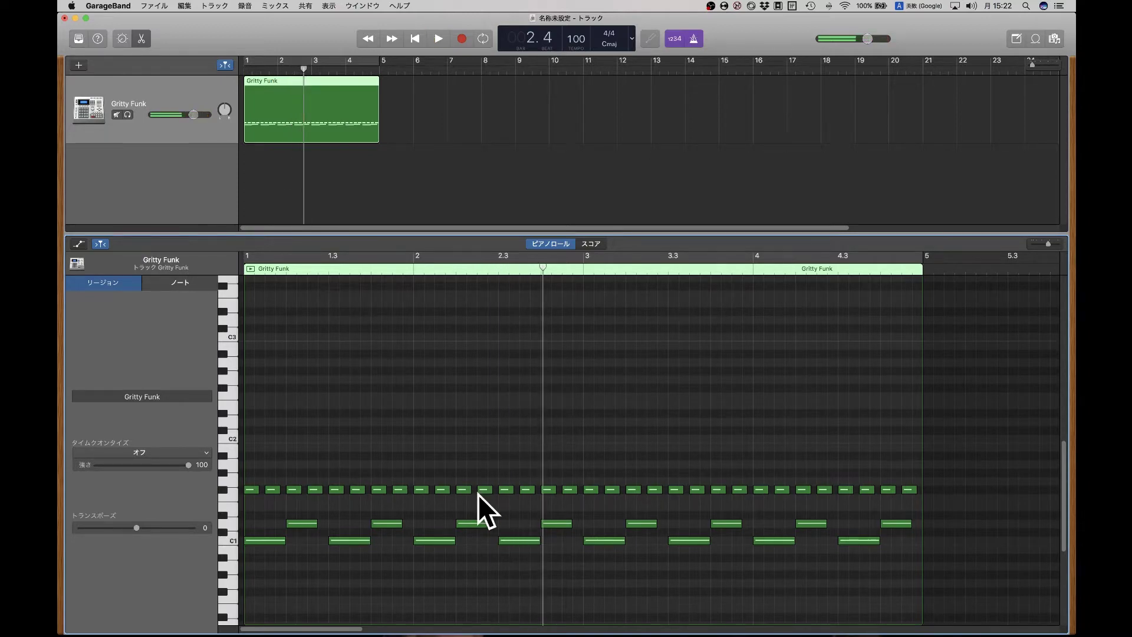
Audition the C1 kick notes one by one across all four bars.
{"action": "left_click", "coordinate": [356, 540]}
{"action": "left_click", "coordinate": [272, 540]}
{"action": "left_click", "coordinate": [422, 540]}
{"action": "left_click", "coordinate": [518, 540]}
{"action": "left_click", "coordinate": [593, 539]}
{"action": "left_click", "coordinate": [695, 539]}
{"action": "left_click", "coordinate": [774, 538]}
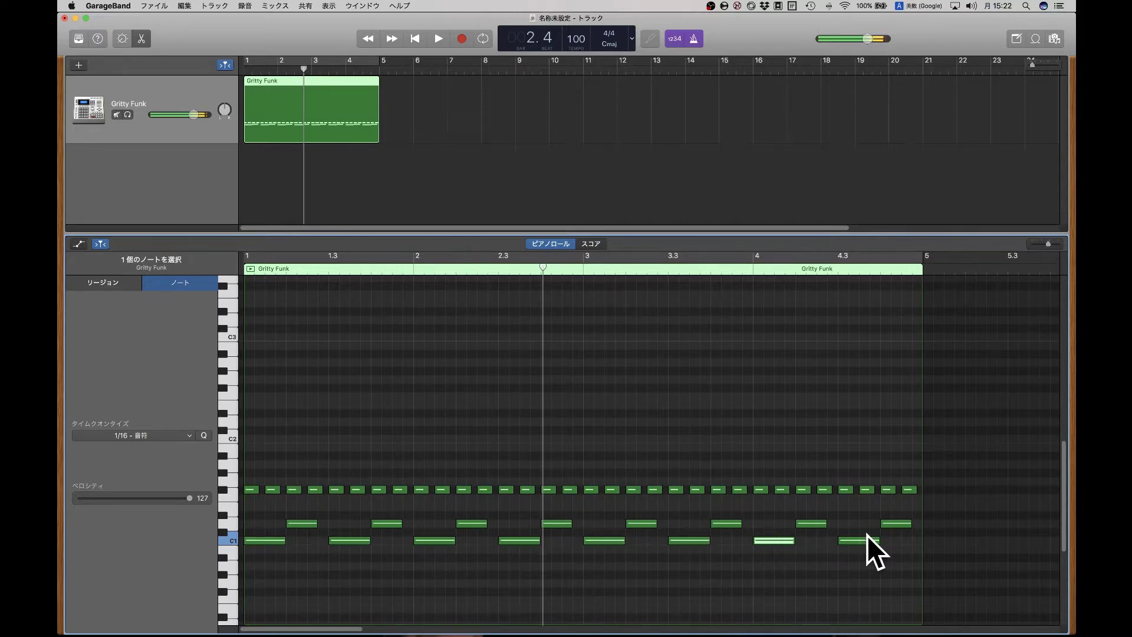
{"action": "left_click", "coordinate": [866, 538]}
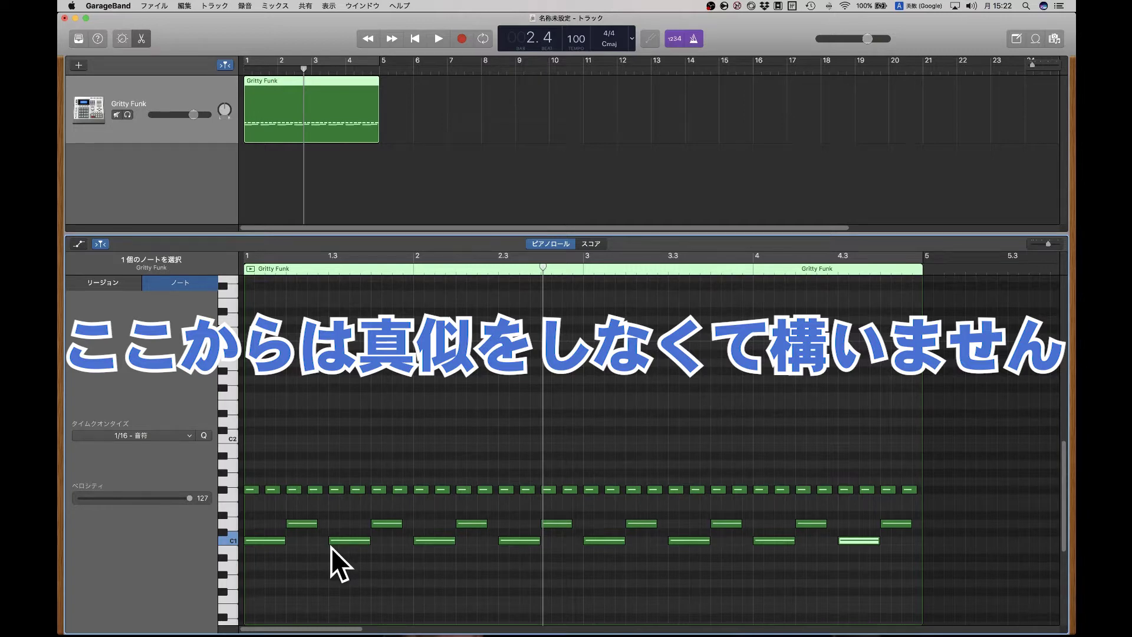
Audition the D1 snare notes one by one from bar 1 into bar 3.
{"action": "left_click", "coordinate": [306, 523]}
{"action": "left_click", "coordinate": [385, 523]}
{"action": "left_click", "coordinate": [299, 524]}
{"action": "left_click", "coordinate": [385, 525]}
{"action": "left_click", "coordinate": [475, 521]}
{"action": "left_click", "coordinate": [553, 522]}
{"action": "left_click", "coordinate": [639, 522]}
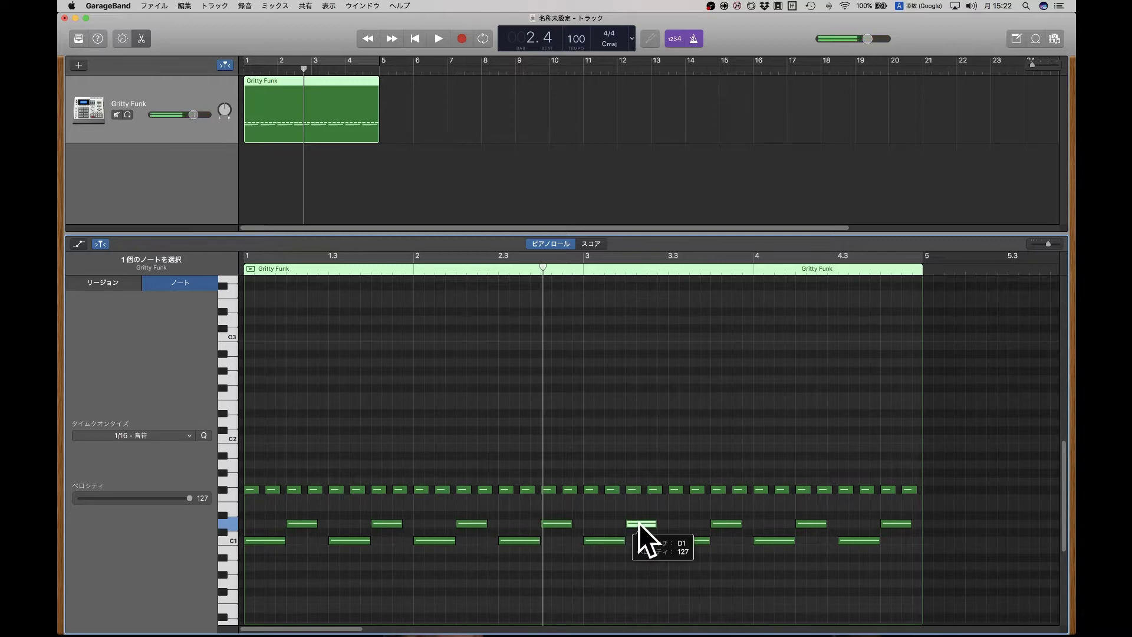
Audition the two C1 notes of bar 1 and turn on cycle playback over bars 1 to 4.
{"action": "left_click_drag", "start_coordinate": [320, 539], "coordinate": [347, 540]}
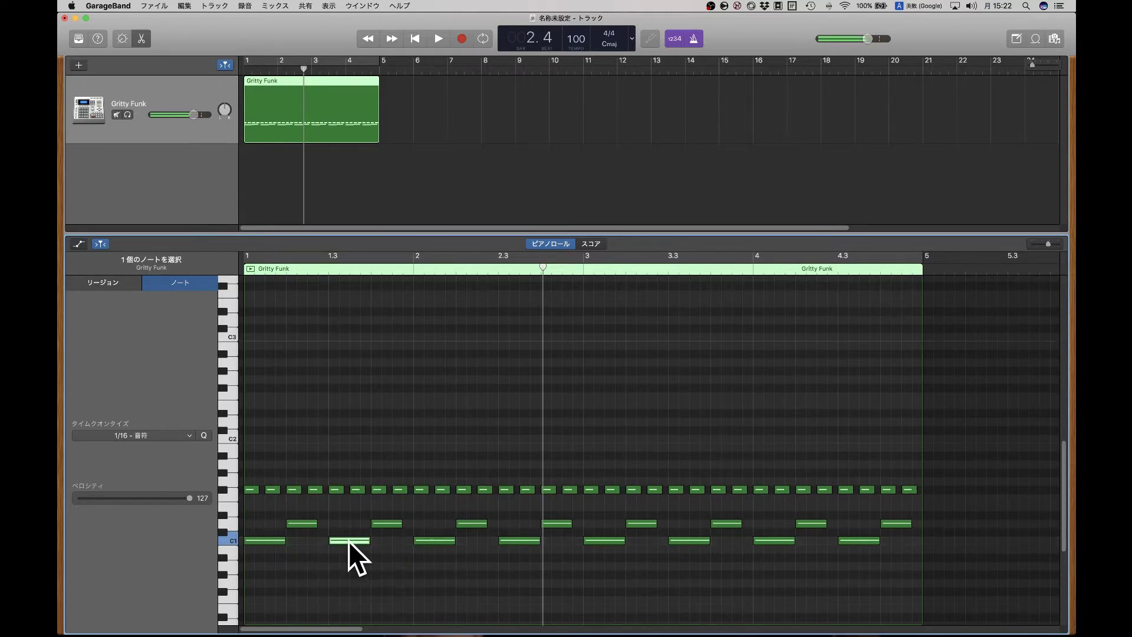
{"action": "left_click", "coordinate": [272, 540]}
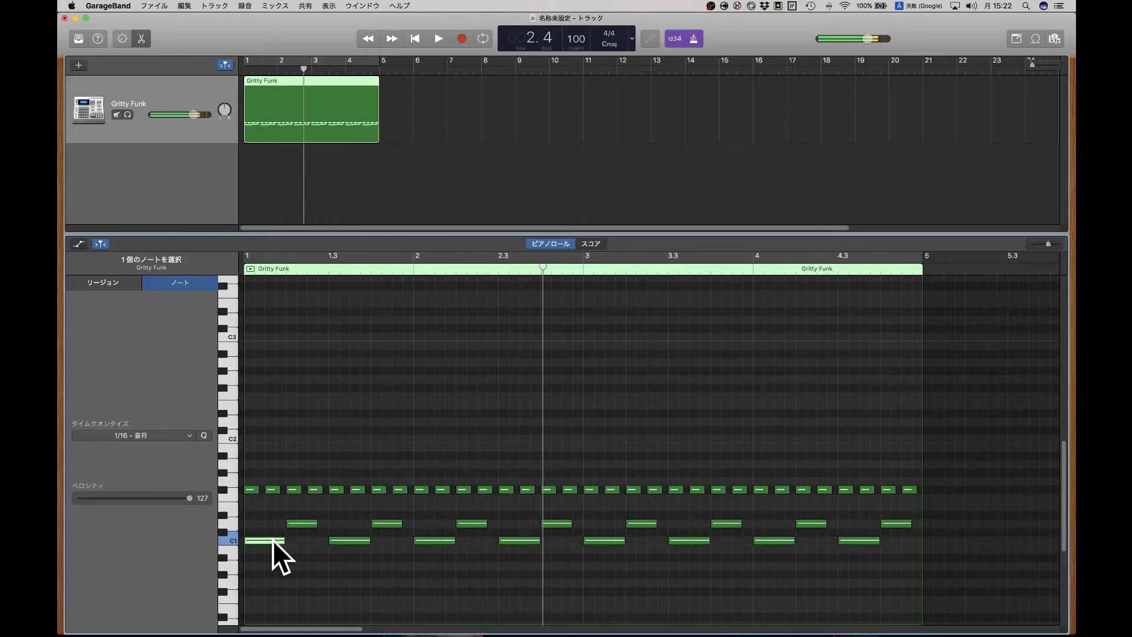
{"action": "left_click", "coordinate": [245, 257]}
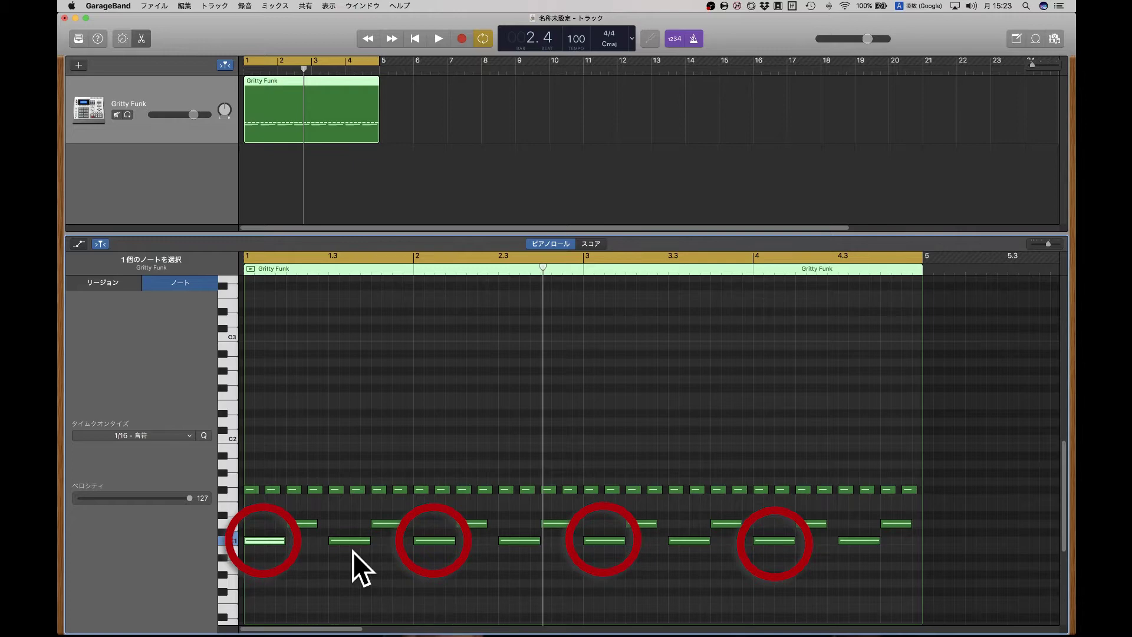
Move bar 1's beat-3 C1 note a sixteenth earlier, shorten it, and add another short C1 note midway through beat 3.
{"action": "mouse_move", "coordinate": [352, 540]}
{"action": "left_mouse_down"}
{"action": "mouse_move", "coordinate": [341, 540]}
{"action": "mouse_move", "coordinate": [376, 540]}
{"action": "mouse_move", "coordinate": [332, 539]}
{"action": "mouse_move", "coordinate": [345, 543]}
{"action": "left_mouse_up"}
{"action": "key", "text": "space"}
{"action": "key", "text": "space"}
{"action": "mouse_move", "coordinate": [354, 539]}
{"action": "left_mouse_down"}
{"action": "mouse_move", "coordinate": [335, 542]}
{"action": "mouse_move", "coordinate": [352, 537]}
{"action": "left_mouse_up"}
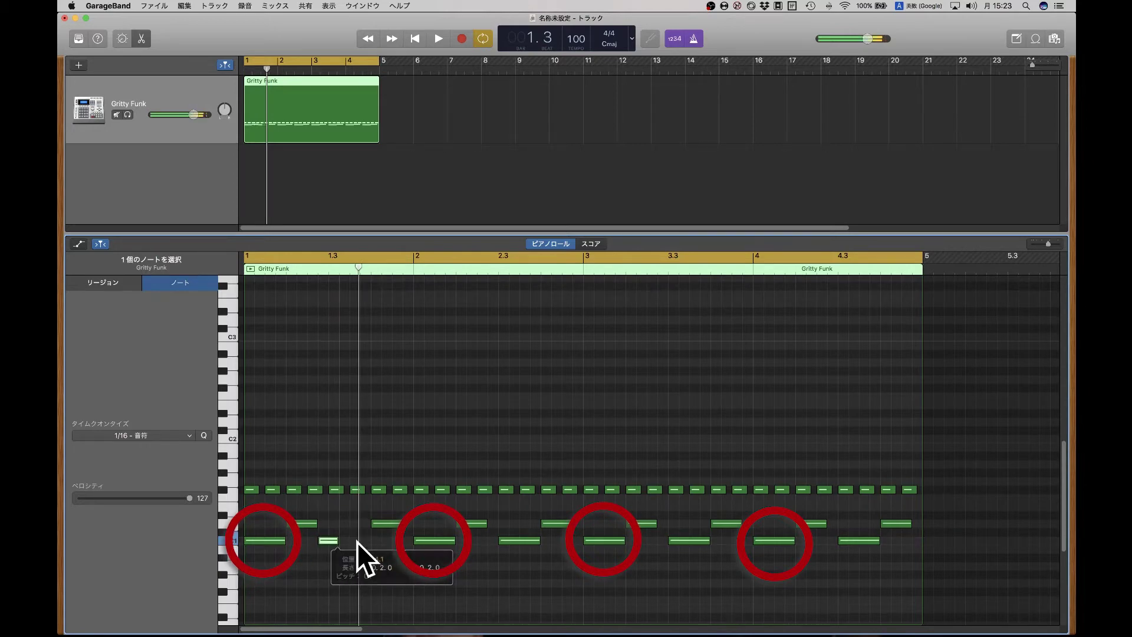
{"action": "left_click", "coordinate": [359, 540]}
{"action": "key", "text": "space"}
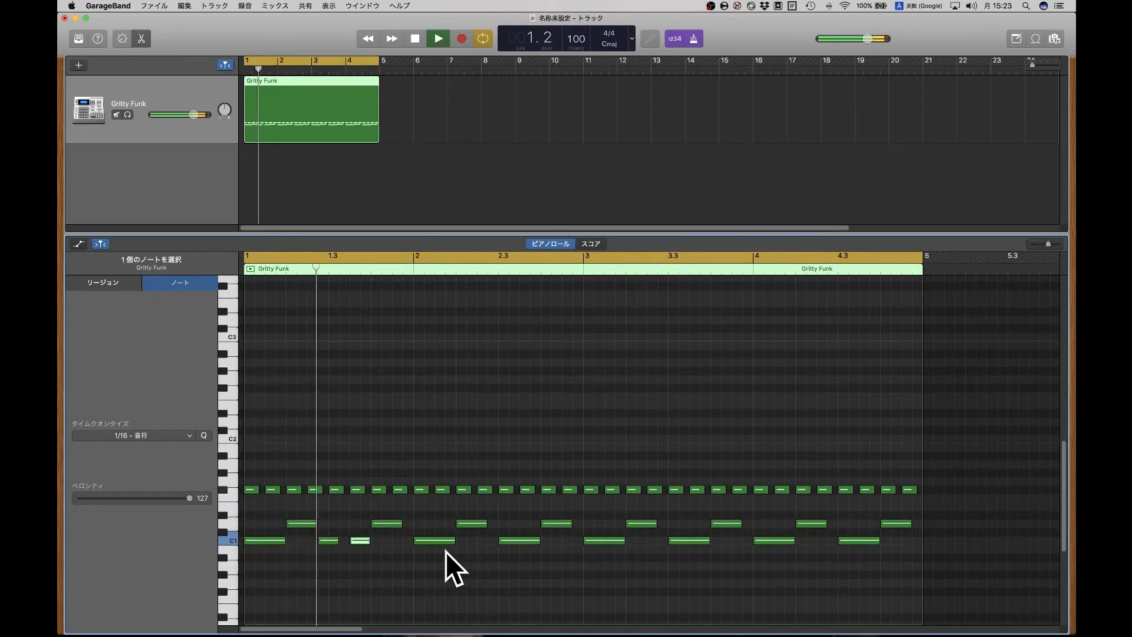
Rework the C1 kicks in bar 2: shorten the first, add a short one three sixteenths after it, and move the beat-3 note an eighth earlier.
{"action": "key", "text": "space"}
{"action": "mouse_move", "coordinate": [454, 540]}
{"action": "left_mouse_down"}
{"action": "mouse_move", "coordinate": [437, 540]}
{"action": "mouse_move", "coordinate": [459, 540]}
{"action": "left_mouse_up"}
{"action": "left_click", "coordinate": [448, 539], "text": "super"}
{"action": "key", "text": "space"}
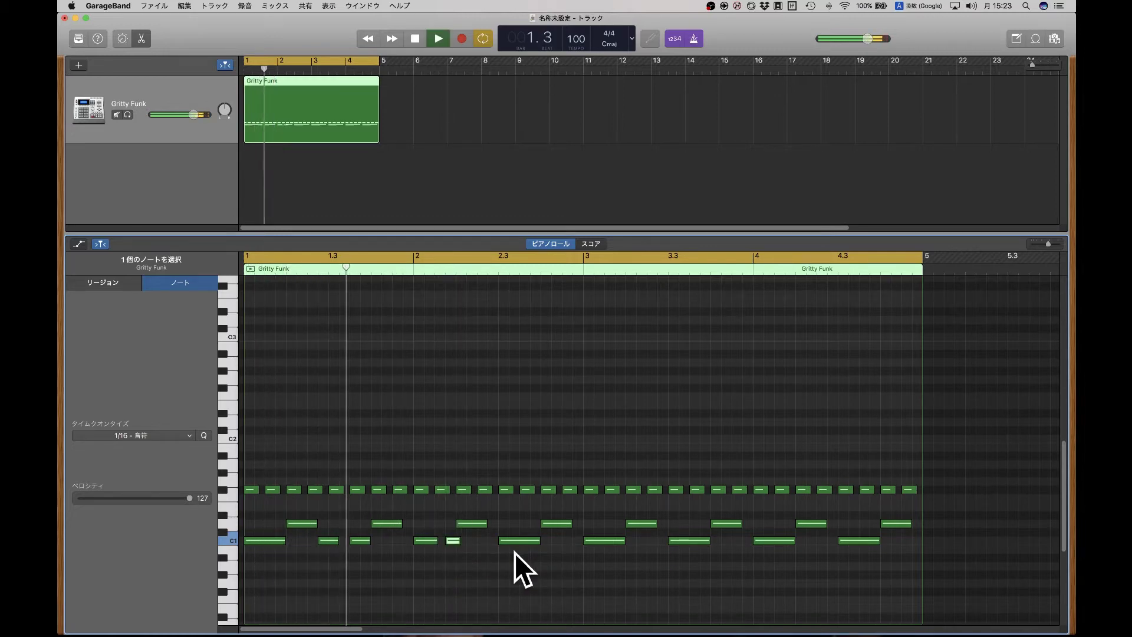
{"action": "left_click_drag", "start_coordinate": [534, 541], "coordinate": [512, 541]}
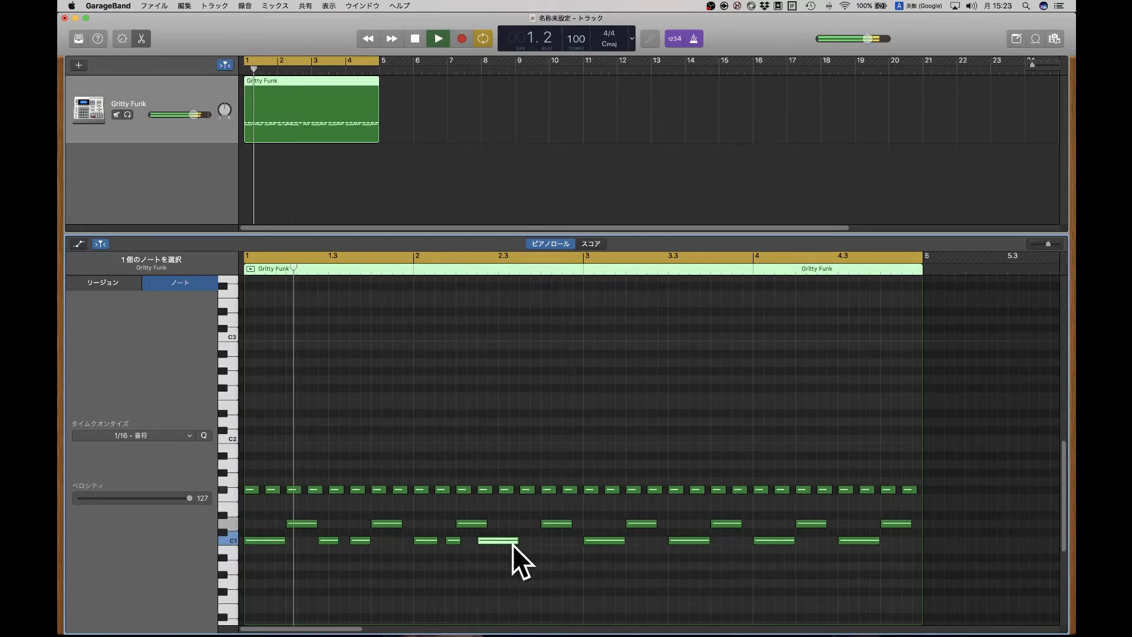
{"action": "key", "text": "space"}
Replace the beat-3 C1 note in bars 3 and 4 with two short notes, one a sixteenth before beat 3 and one midway through it.
{"action": "mouse_move", "coordinate": [697, 540]}
{"action": "left_mouse_down"}
{"action": "mouse_move", "coordinate": [684, 540]}
{"action": "mouse_move", "coordinate": [695, 541]}
{"action": "left_mouse_up"}
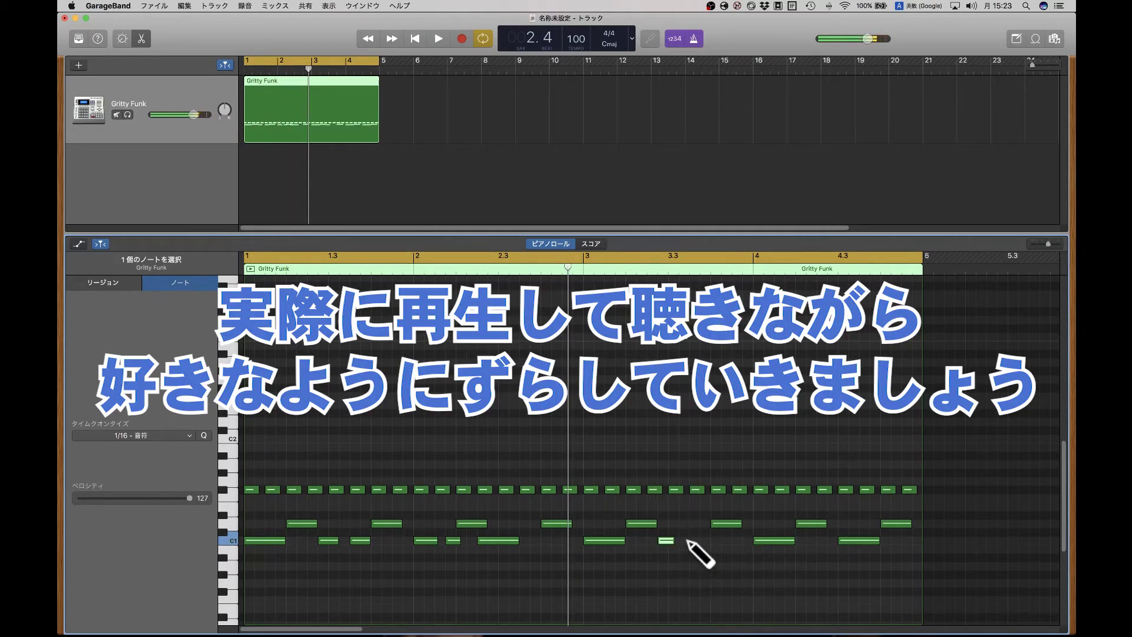
{"action": "key", "text": "space"}
{"action": "mouse_move", "coordinate": [766, 540]}
{"action": "left_mouse_down"}
{"action": "mouse_move", "coordinate": [676, 546]}
{"action": "mouse_move", "coordinate": [748, 540]}
{"action": "left_mouse_up"}
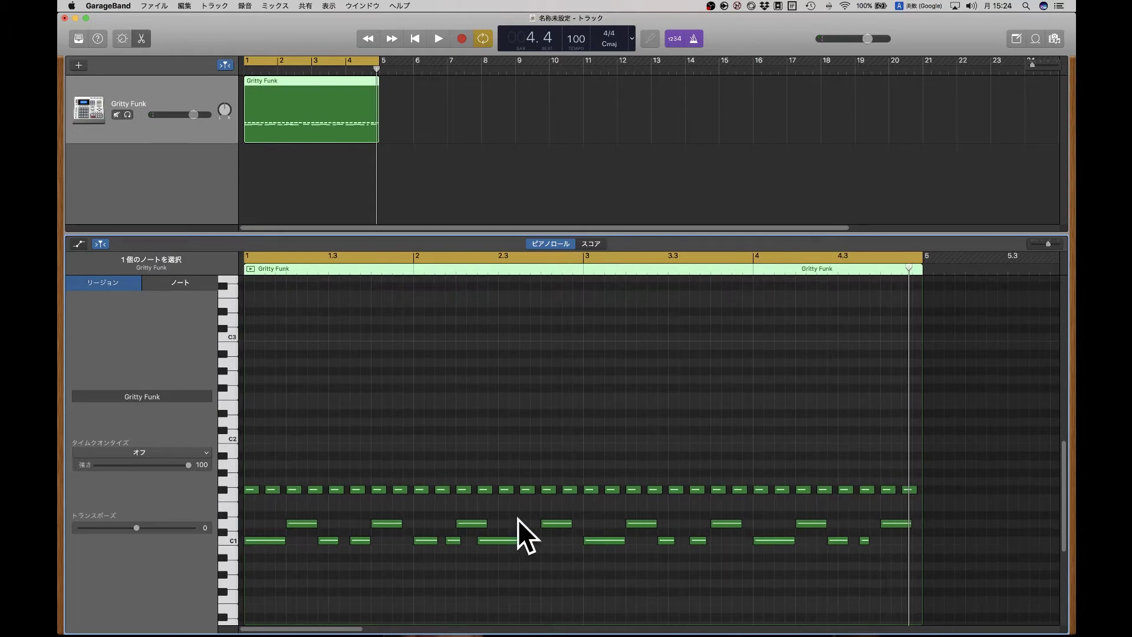
Play the looped four-bar pattern to check the shifted kick rhythm.
{"action": "key", "text": "space"}
{"action": "key", "text": "space"}
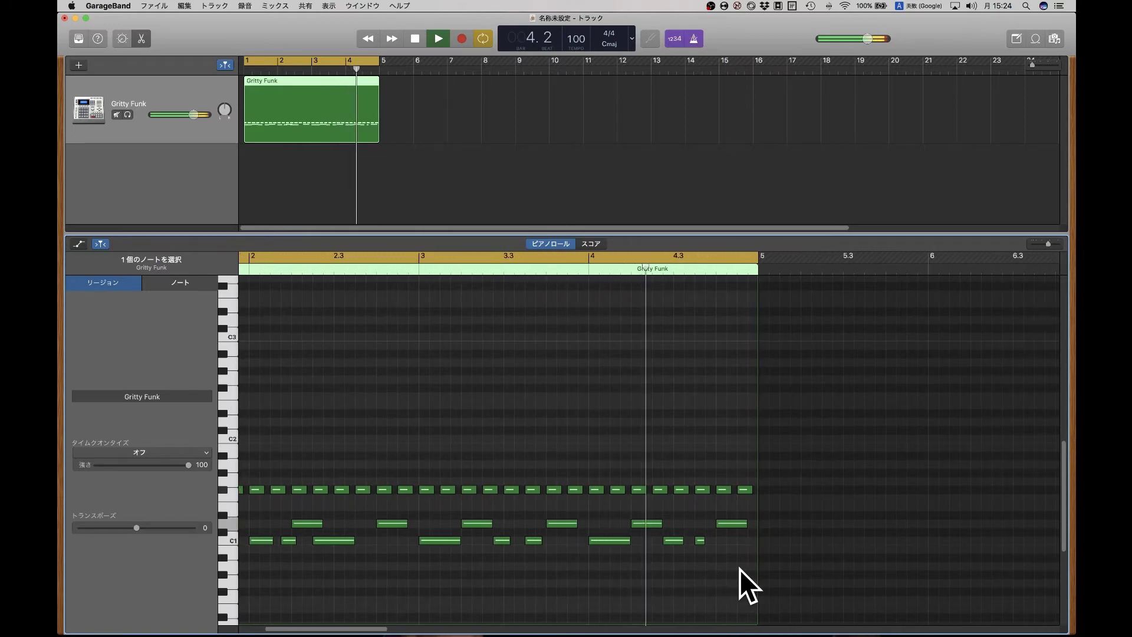
{"action": "key", "text": "super+Left"}
{"action": "key", "text": "space"}
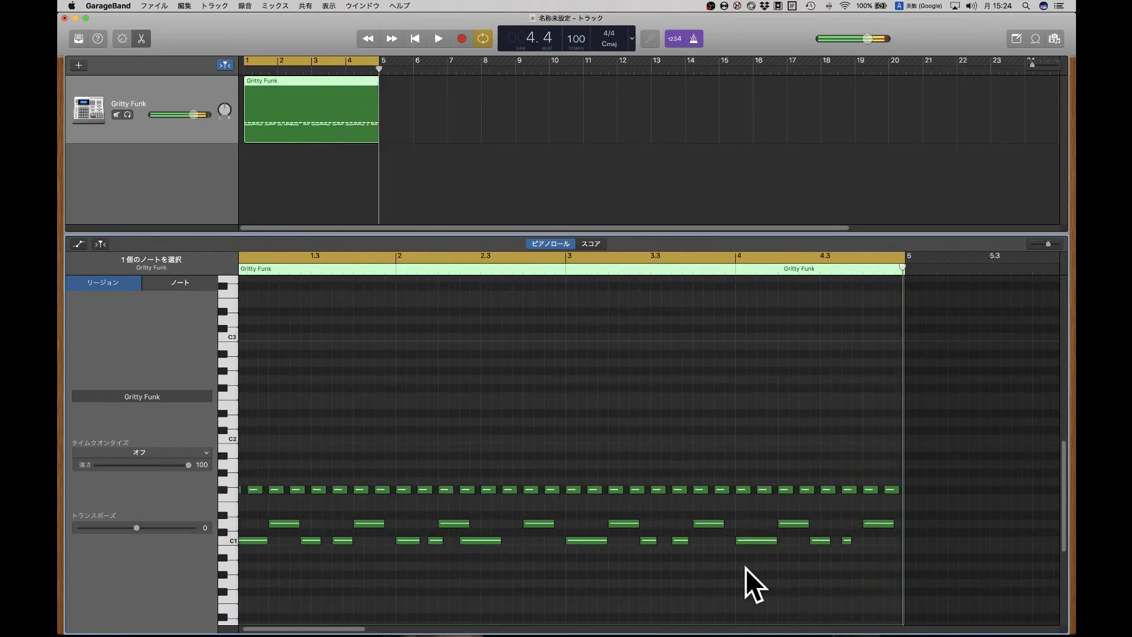
Shorten the first C1 note of bar 4 and add a short C1 note three sixteenths after its start.
{"action": "mouse_move", "coordinate": [774, 540]}
{"action": "left_mouse_down"}
{"action": "mouse_move", "coordinate": [760, 541]}
{"action": "mouse_move", "coordinate": [790, 539]}
{"action": "mouse_move", "coordinate": [756, 541]}
{"action": "left_mouse_up"}
{"action": "left_click", "coordinate": [836, 554]}
{"action": "scroll", "coordinate": [847, 451], "scroll_direction": "left", "scroll_amount": 1}
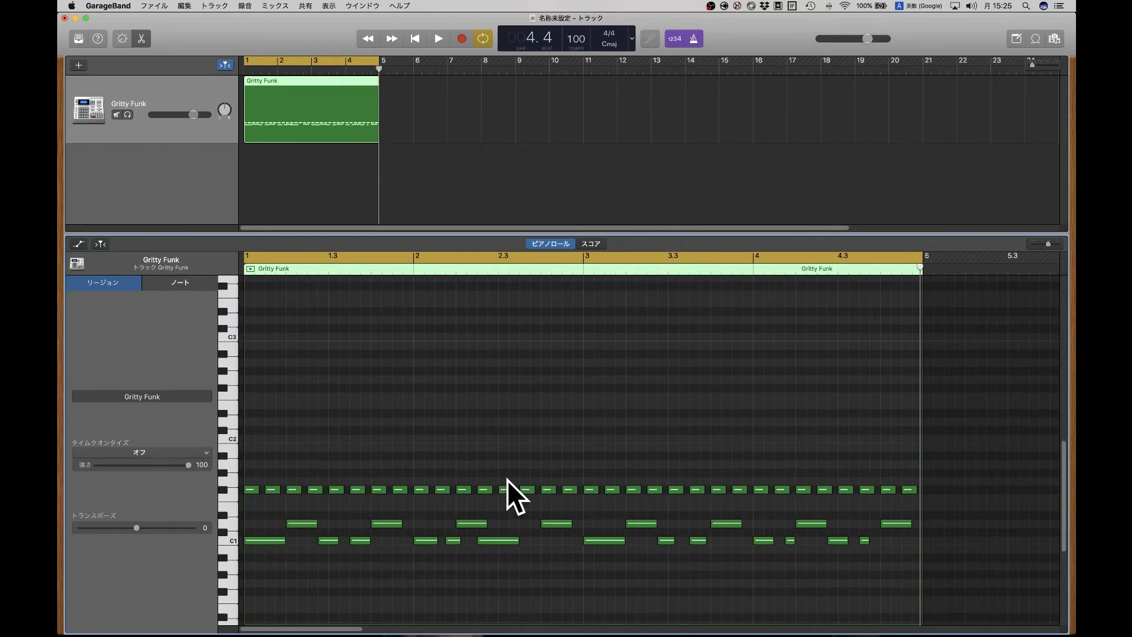
Add a short F#1 note on the second sixteenth of beat 4 in bar 1 and play the bar to check.
{"action": "left_click_drag", "start_coordinate": [385, 489], "coordinate": [384, 488]}
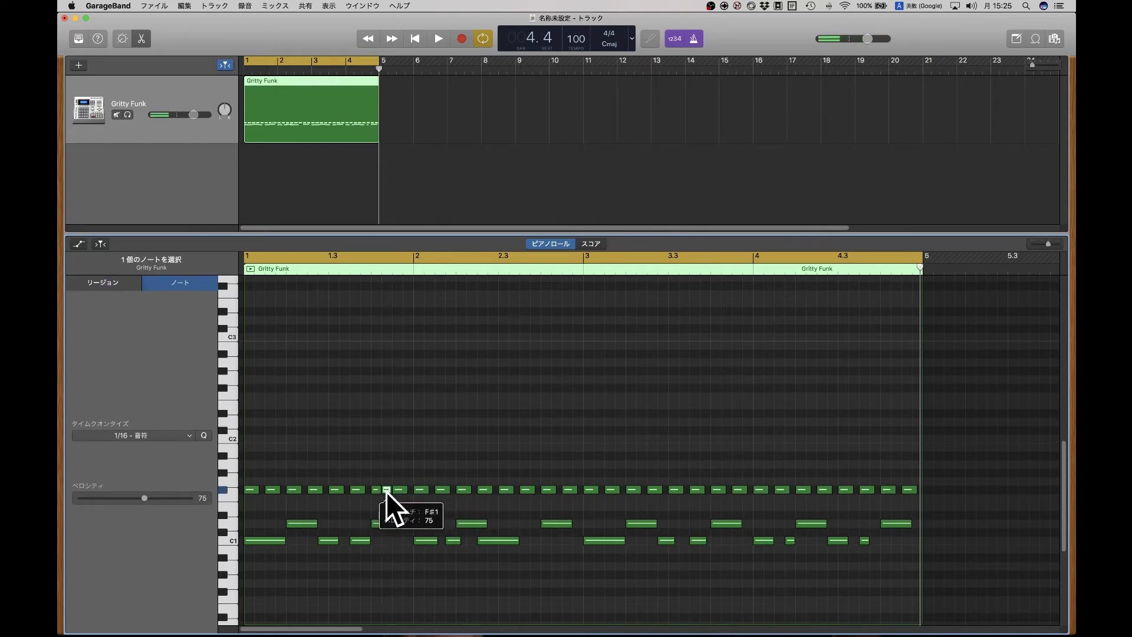
{"action": "key", "text": "space"}
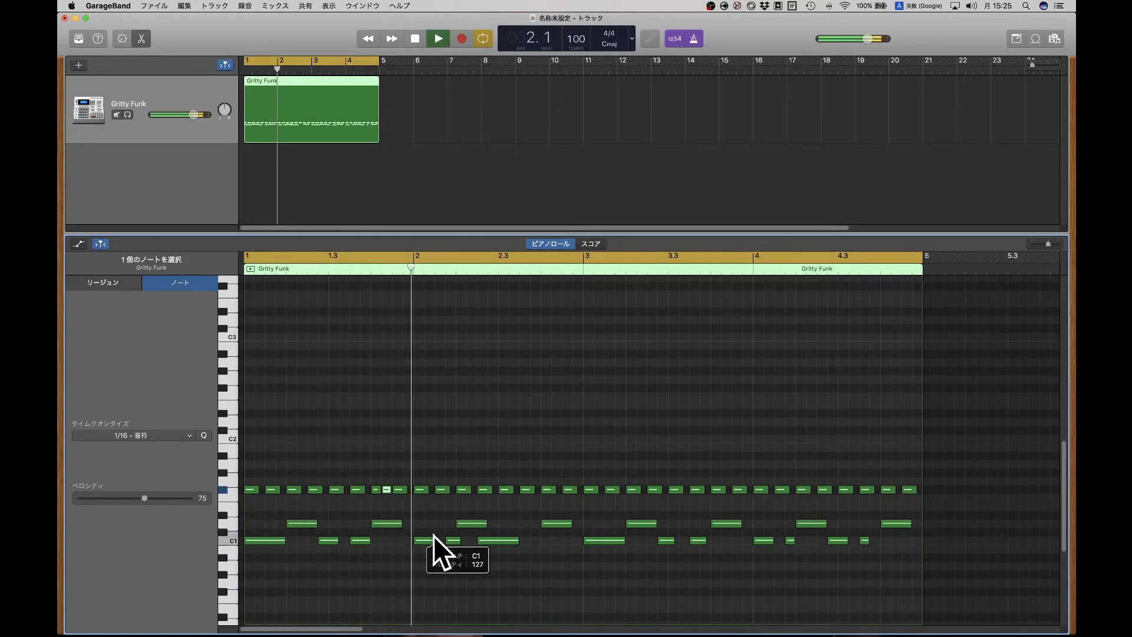
{"action": "key", "text": "space"}
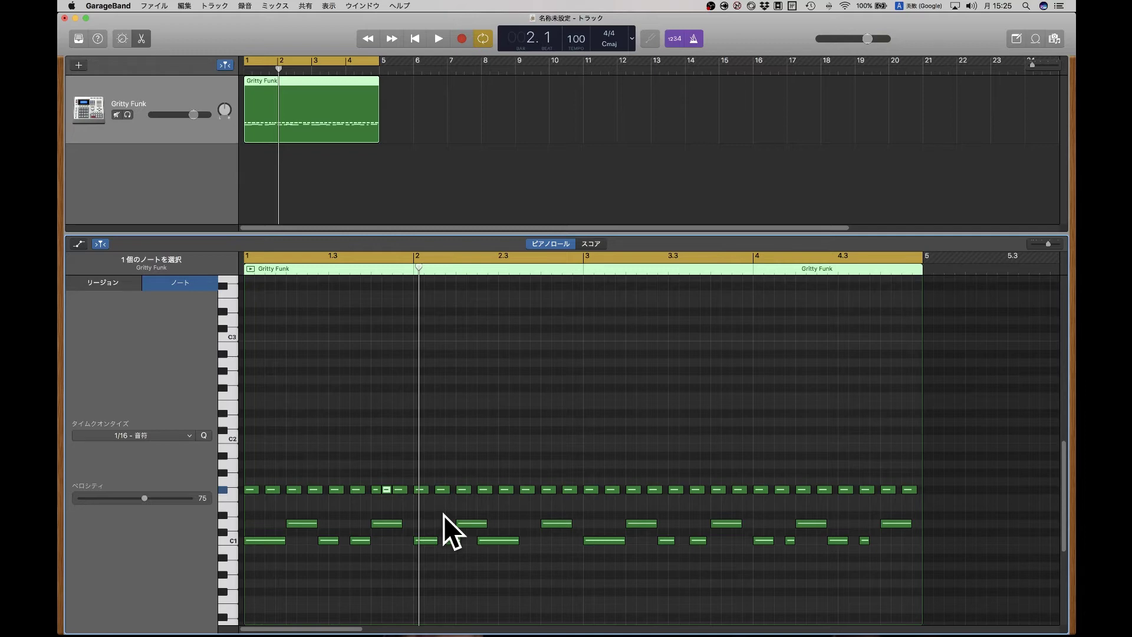
Add a short C1 note on the fourth sixteenth of beat 1 in bar 2 and review all the D1 notes as a group.
{"action": "left_click", "coordinate": [452, 540], "text": "super"}
{"action": "left_click", "coordinate": [475, 527]}
{"action": "left_click", "coordinate": [471, 523]}
{"action": "left_click", "coordinate": [306, 522]}
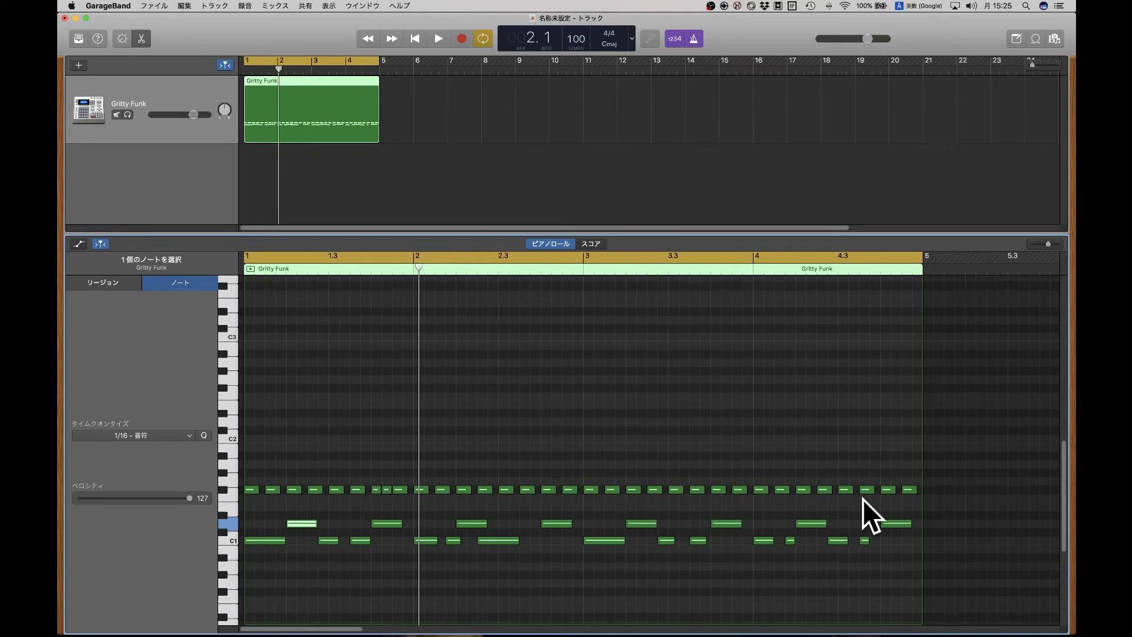
{"action": "left_click_drag", "start_coordinate": [893, 506], "coordinate": [302, 527]}
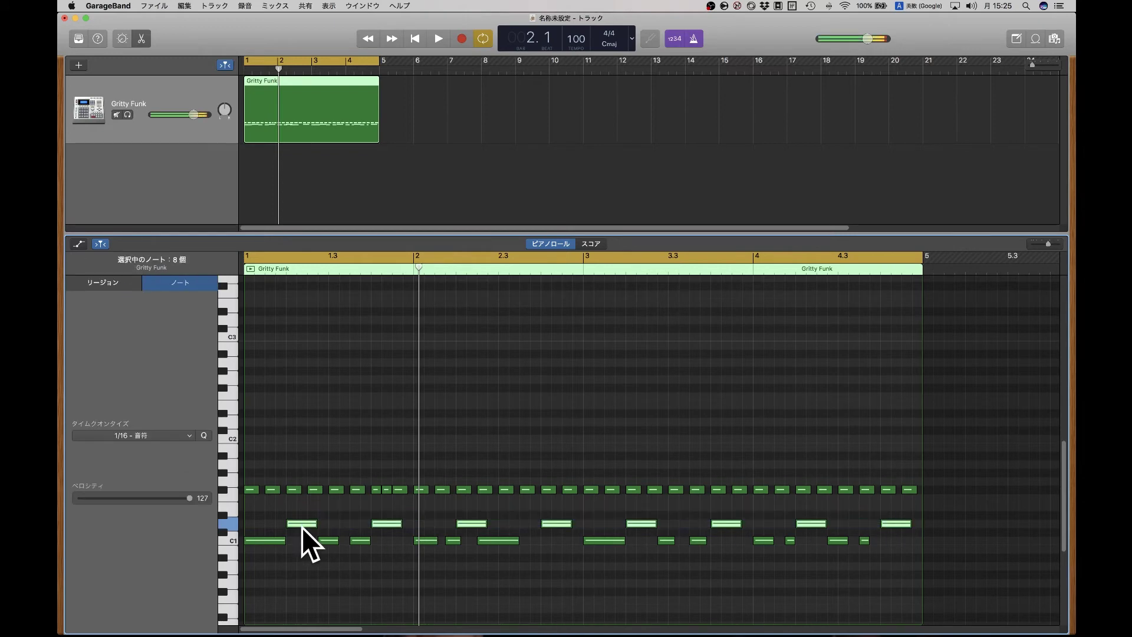
{"action": "left_click", "coordinate": [349, 508]}
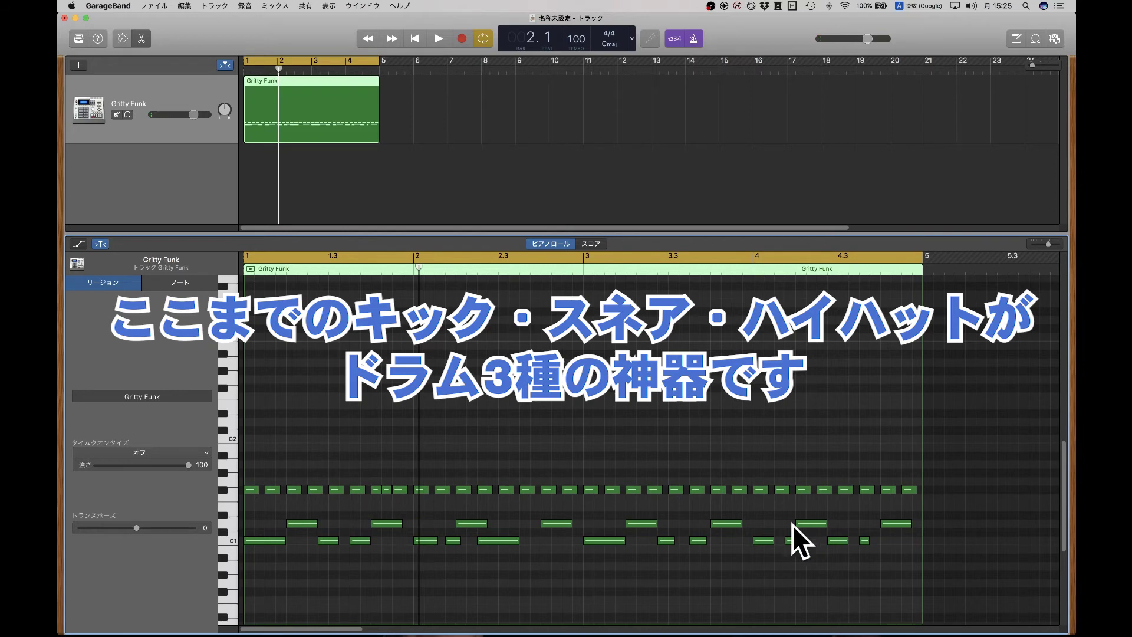
Delete the extra short F#1 note on the second sixteenth of beat 4 in bar 1.
{"action": "left_click", "coordinate": [387, 489]}
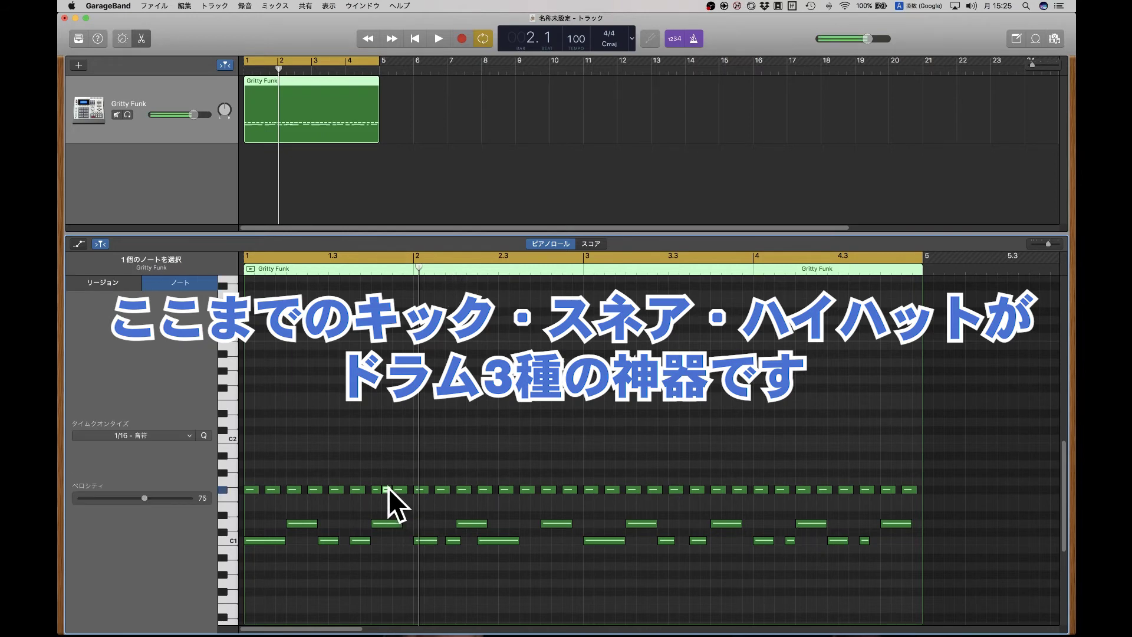
{"action": "key", "text": "Delete"}
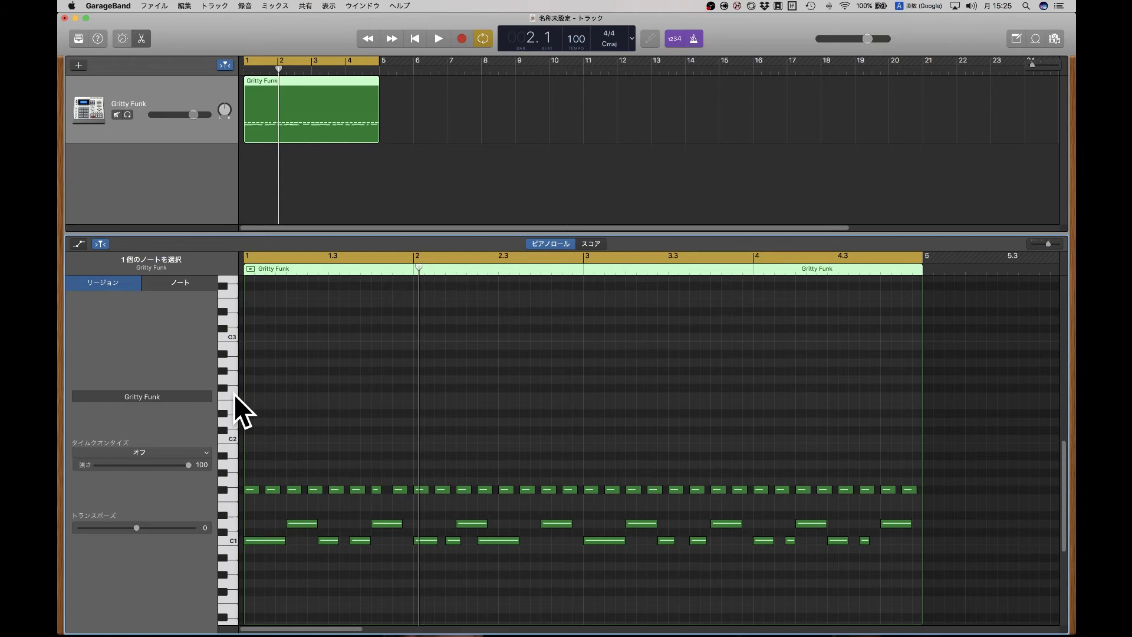
Audition the kit's percussion sounds on the keyboard from A1 up to F2.
{"action": "left_click", "coordinate": [229, 466]}
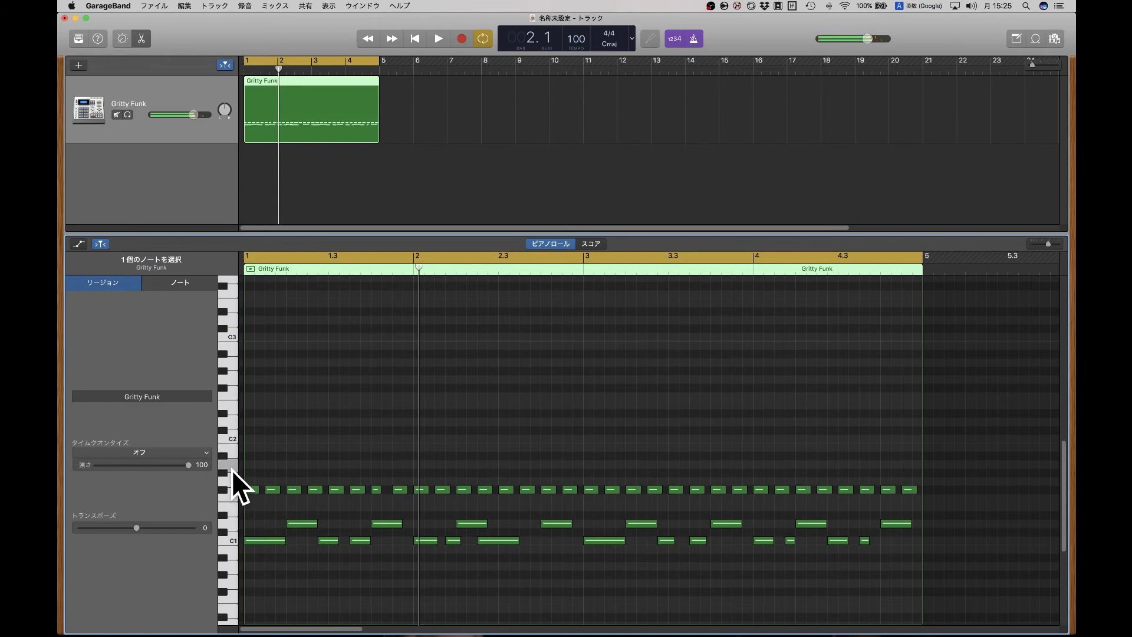
{"action": "left_click", "coordinate": [232, 440]}
{"action": "left_click", "coordinate": [224, 412]}
{"action": "left_click", "coordinate": [230, 405]}
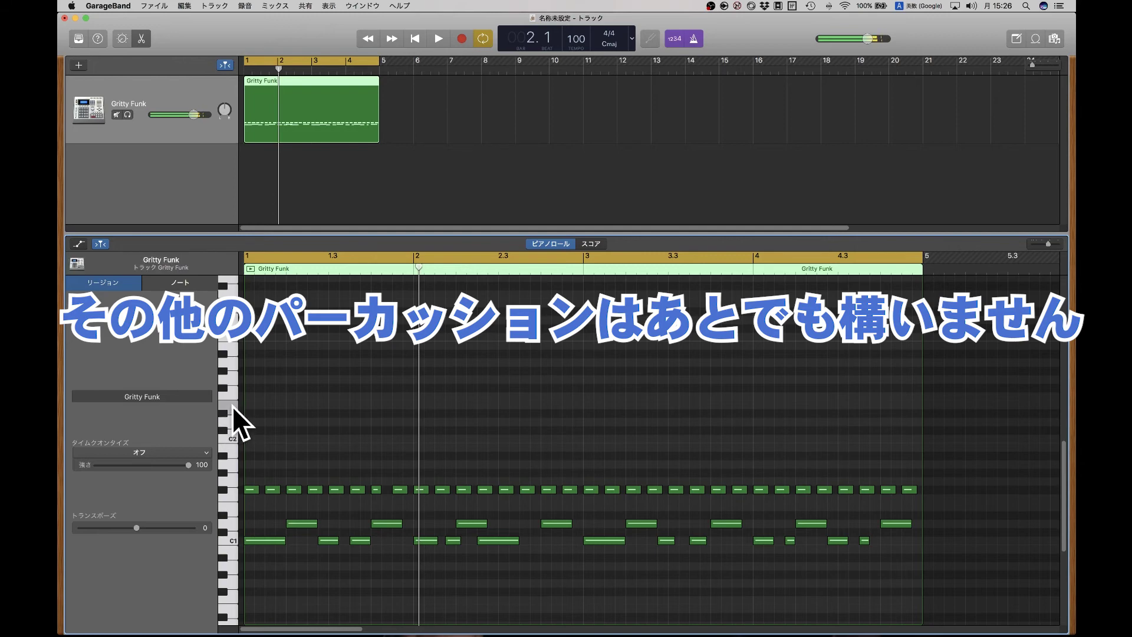
{"action": "left_click", "coordinate": [231, 393]}
Add short G#2 notes on the offbeat eighth of each beat from bar 1 through bar 2 beat 3, and on bar 3 beat 1.
{"action": "left_click", "coordinate": [270, 370], "text": "super"}
{"action": "left_click", "coordinate": [312, 370], "text": "super"}
{"action": "left_click", "coordinate": [355, 371], "text": "super"}
{"action": "left_click", "coordinate": [397, 371], "text": "super"}
{"action": "left_click", "coordinate": [439, 370], "text": "super"}
{"action": "left_click", "coordinate": [481, 370], "text": "super"}
{"action": "left_click", "coordinate": [524, 370], "text": "super"}
{"action": "mouse_move", "coordinate": [594, 377]}
{"action": "left_mouse_down"}
{"action": "mouse_move", "coordinate": [353, 351]}
{"action": "mouse_move", "coordinate": [609, 367]}
{"action": "left_mouse_up"}
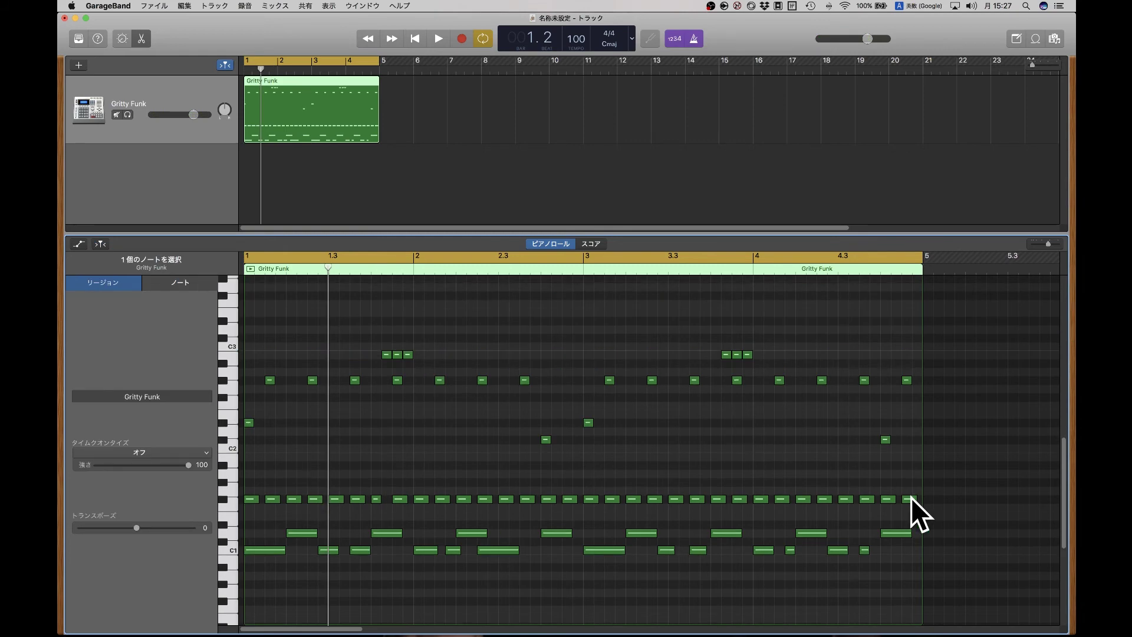
Play the four-bar pattern from bar 1 to check the added percussion, then stop playback.
{"action": "key", "text": "space"}
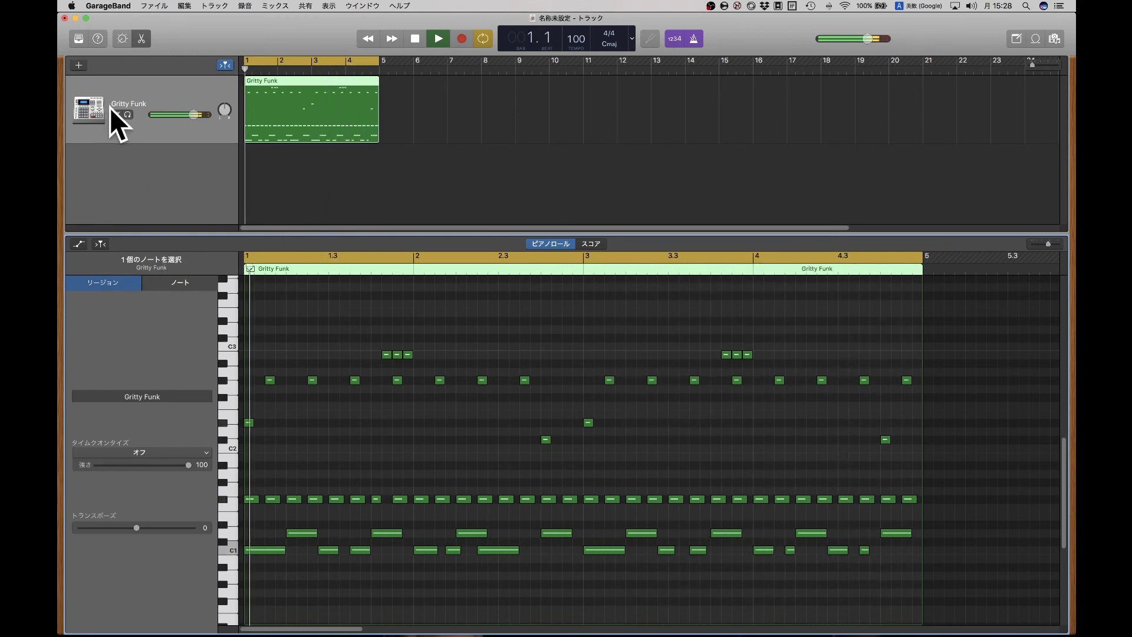
{"action": "key", "text": "space"}
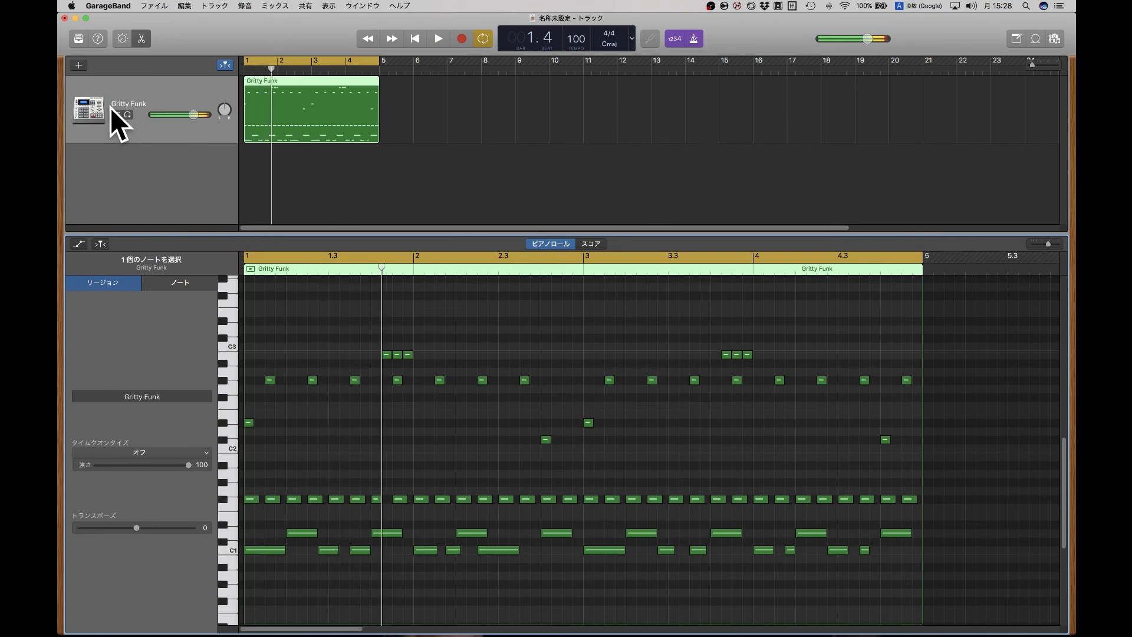